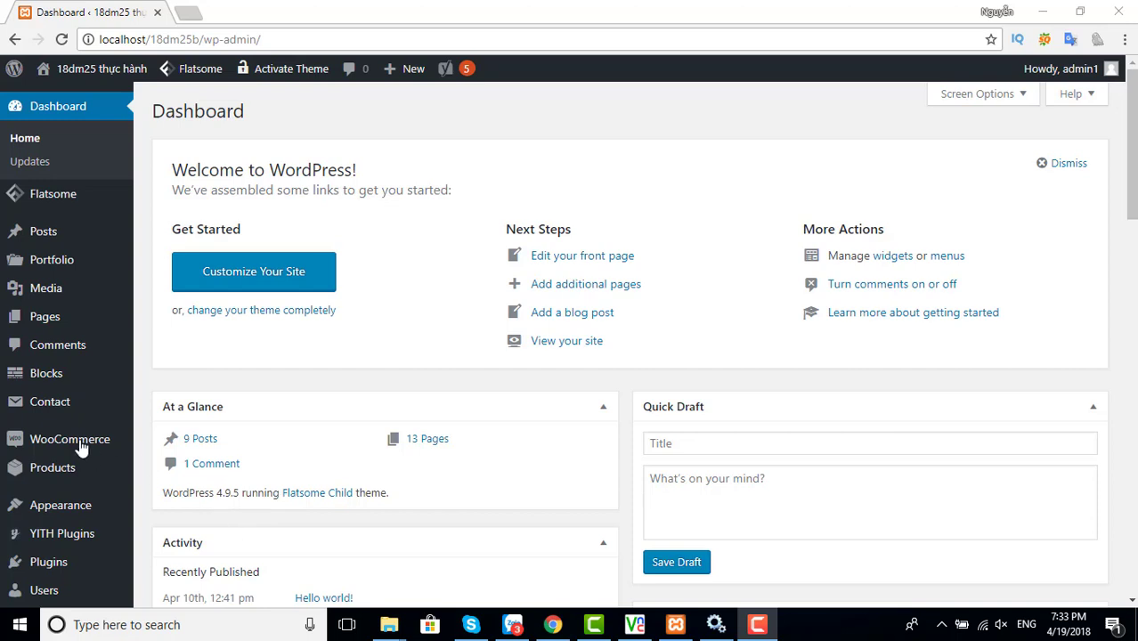
Go to WooCommerce > Settings from the admin sidebar
mouse_move(81, 441)
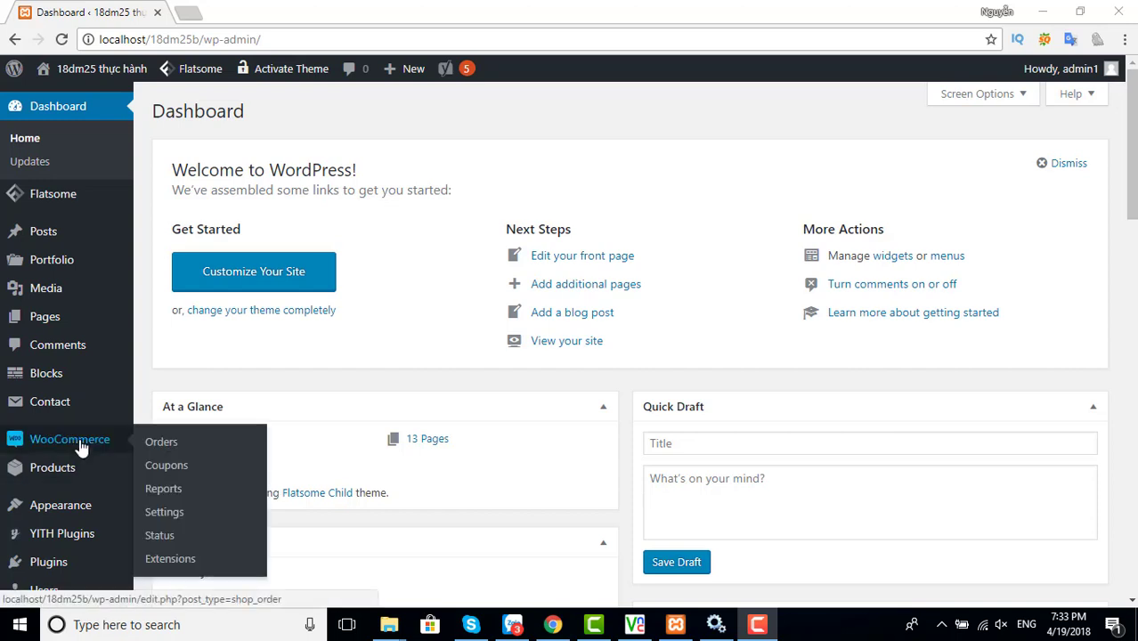
left_click(175, 517)
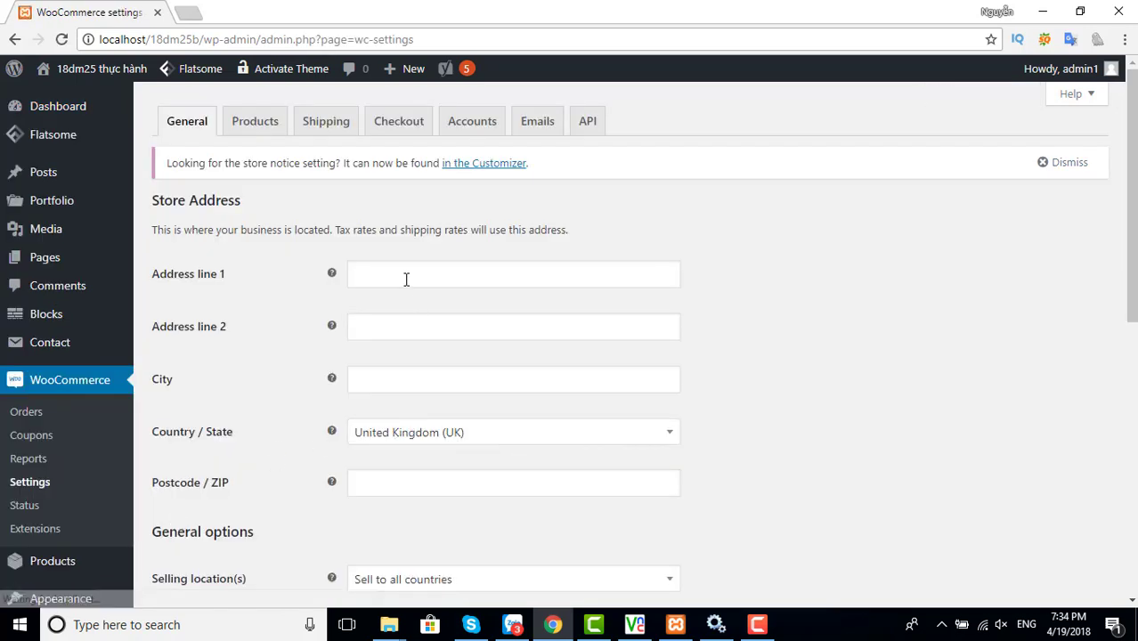
Set the store currency to Vietnamese đồng
left_click(404, 275)
left_click(401, 322)
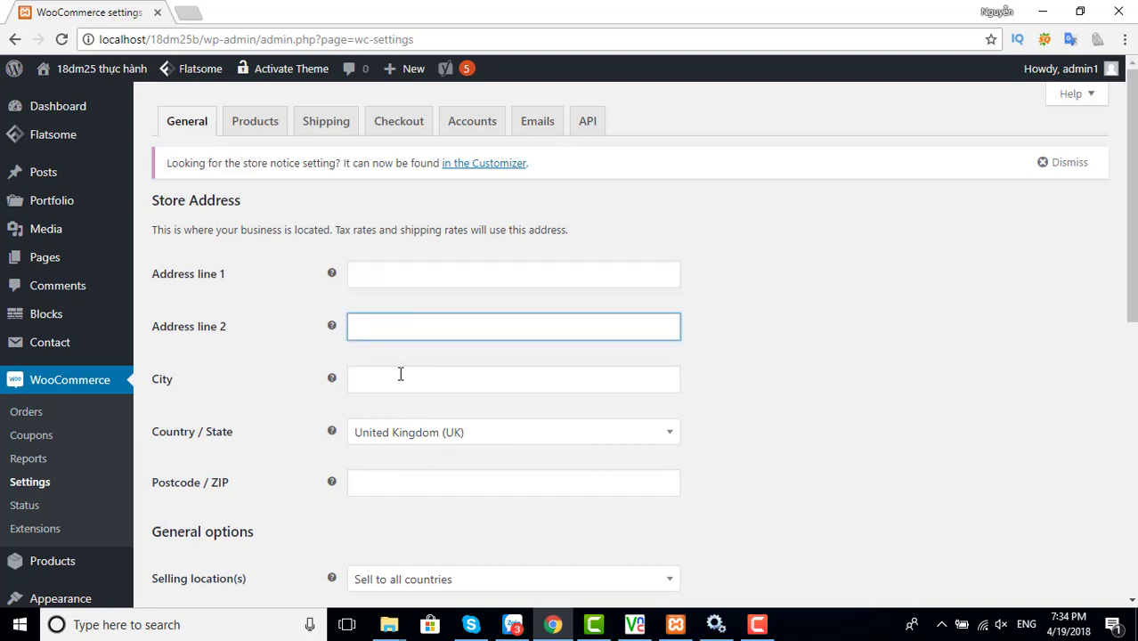
left_click(399, 374)
scroll(400, 427, "down", 1)
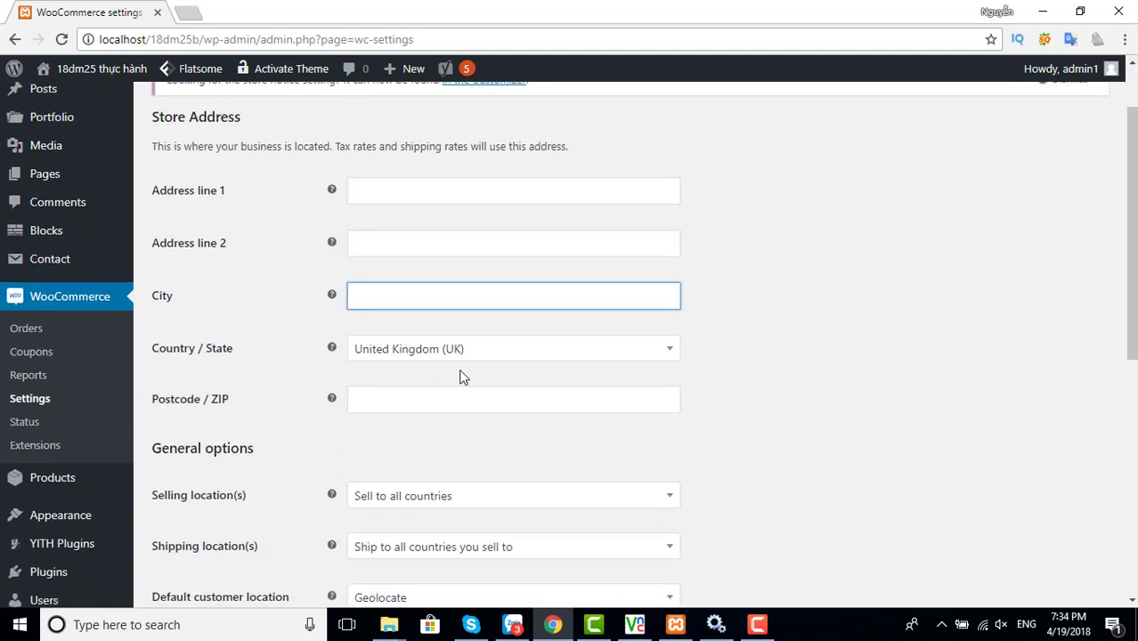
scroll(368, 399, "down", 2)
scroll(376, 406, "down", 3)
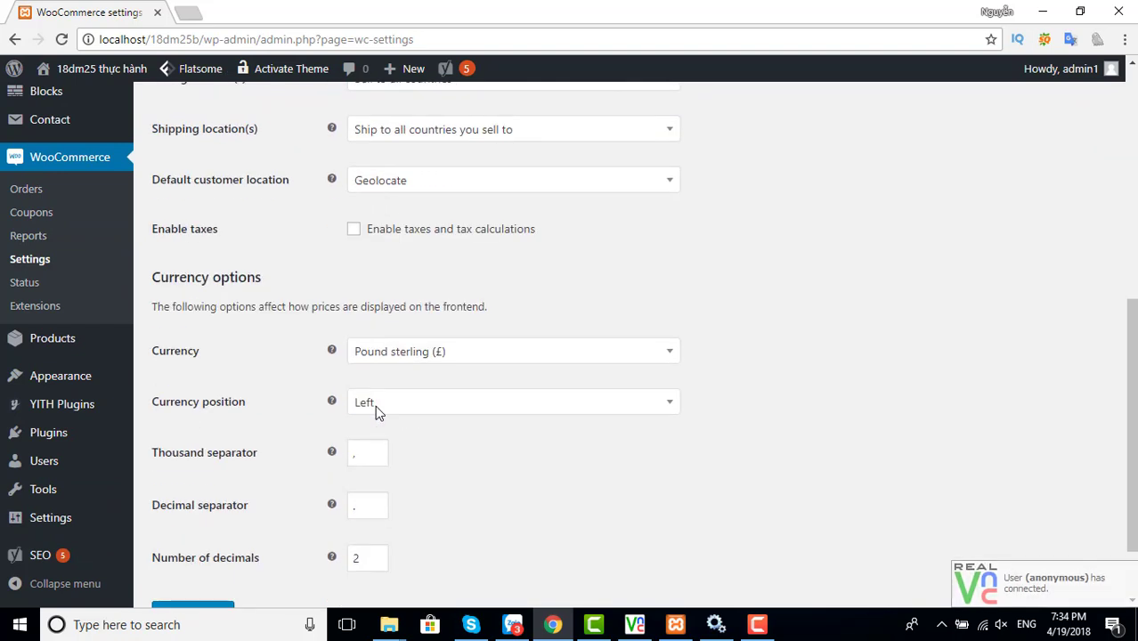
left_click(435, 356)
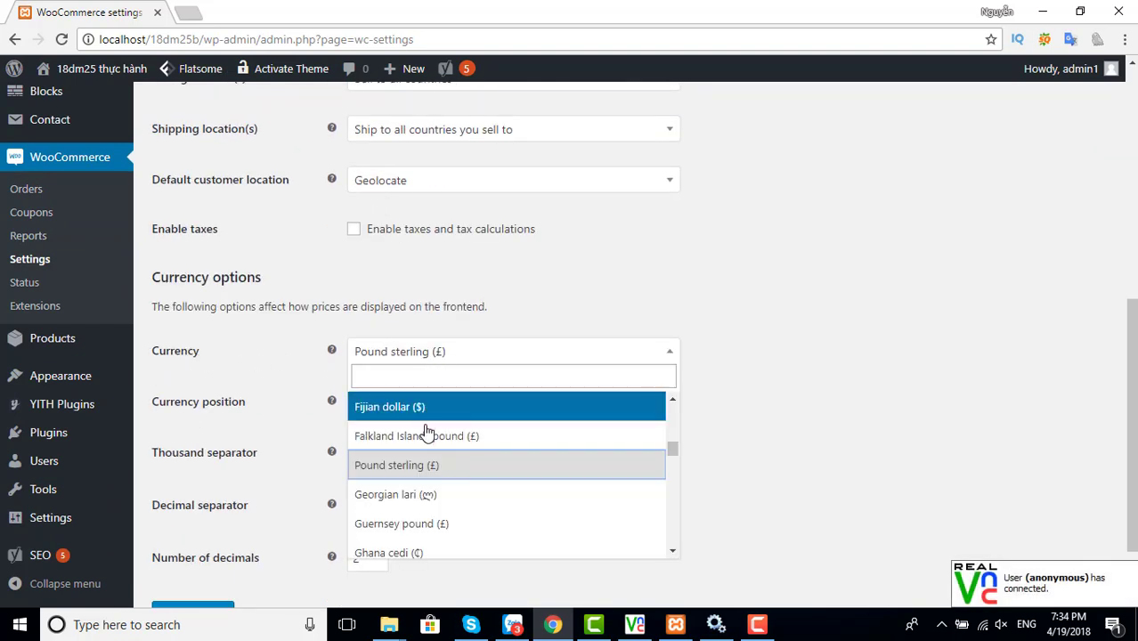
scroll(427, 432, "down", 1)
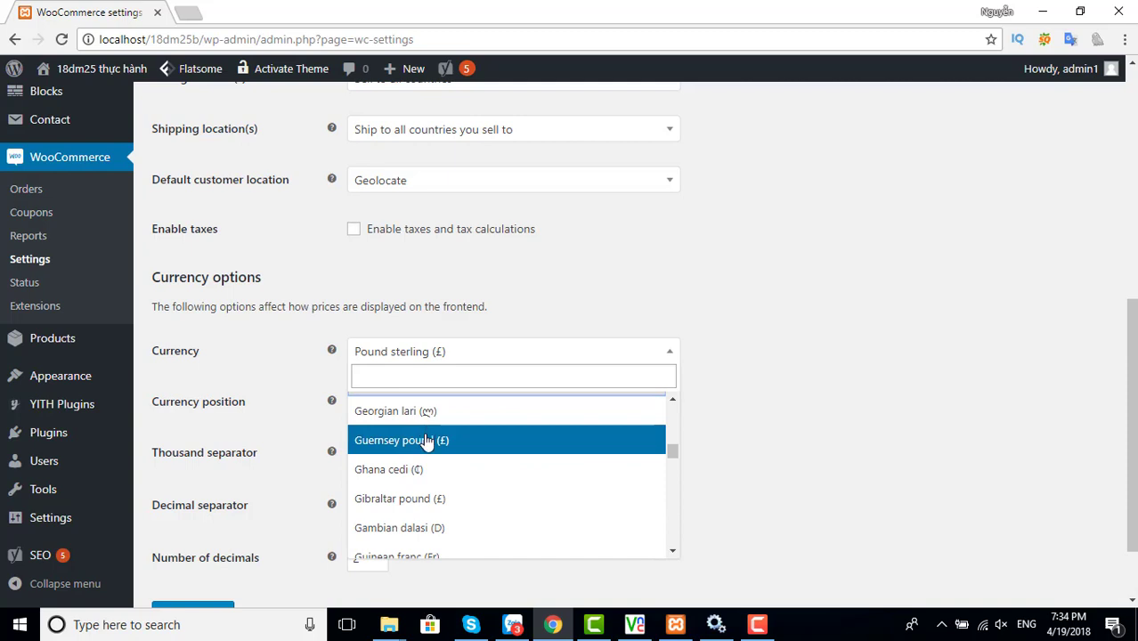
type("viet")
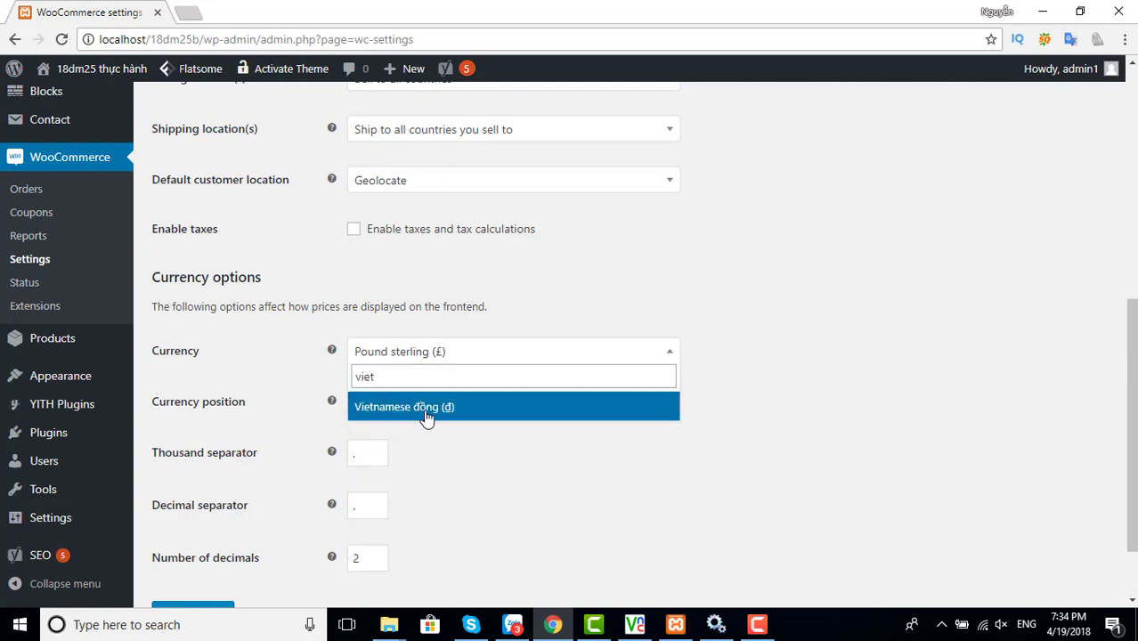
left_click(426, 414)
Place the symbol right, use '.' thousands, ',' decimals, 0 decimal places, and save
left_click(425, 410)
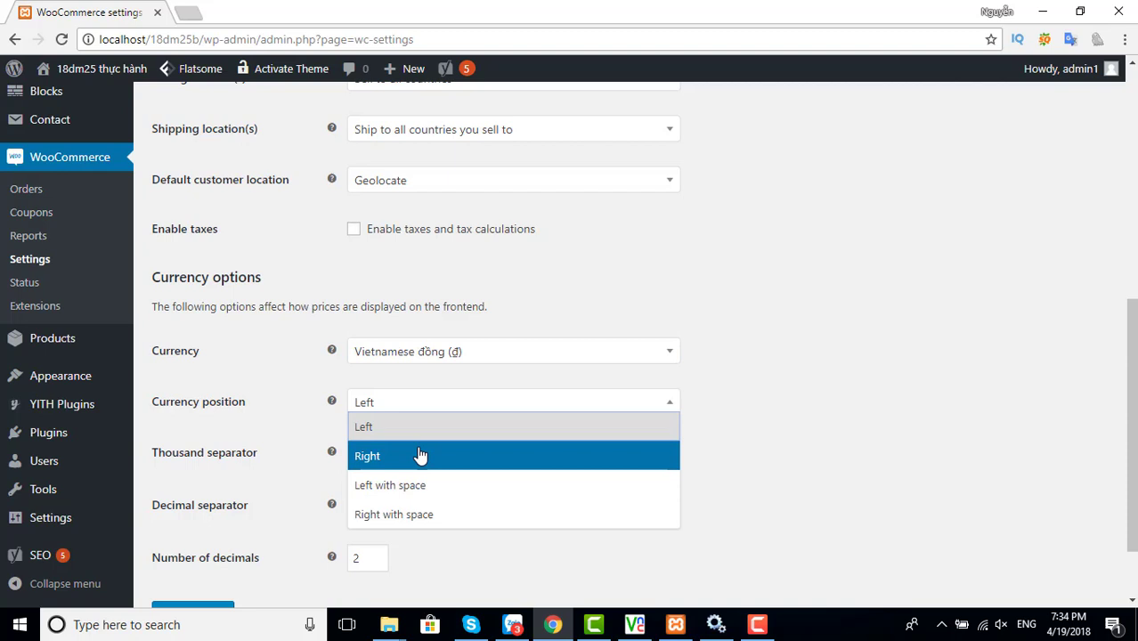
left_click(420, 456)
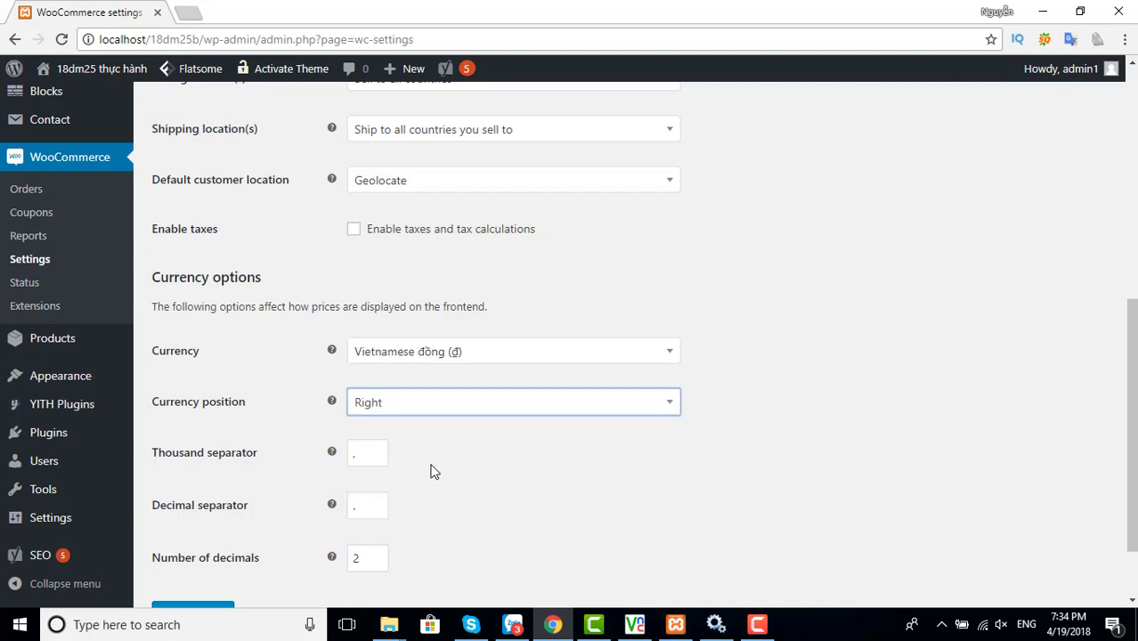
scroll(433, 470, "down", 1)
left_click(363, 371)
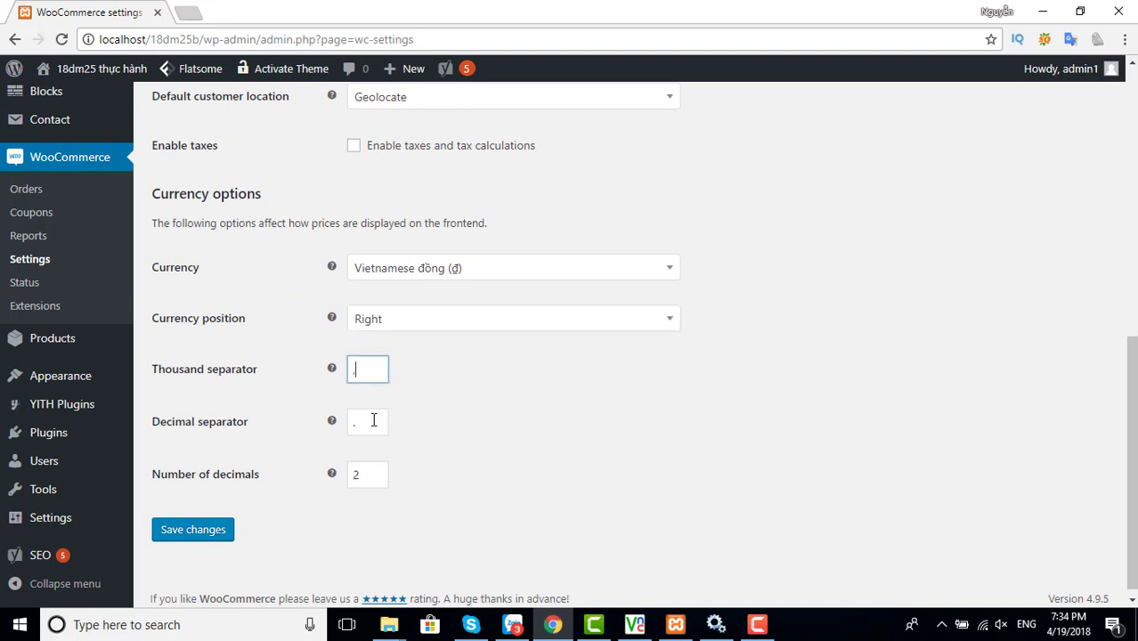
type(".")
key("Tab")
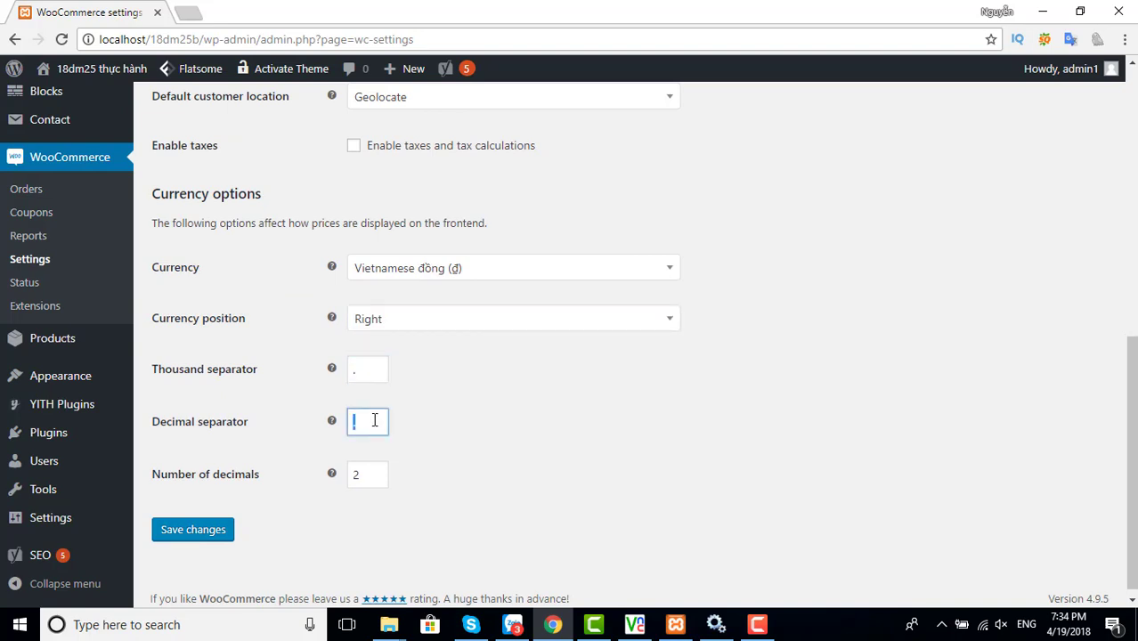
type(",")
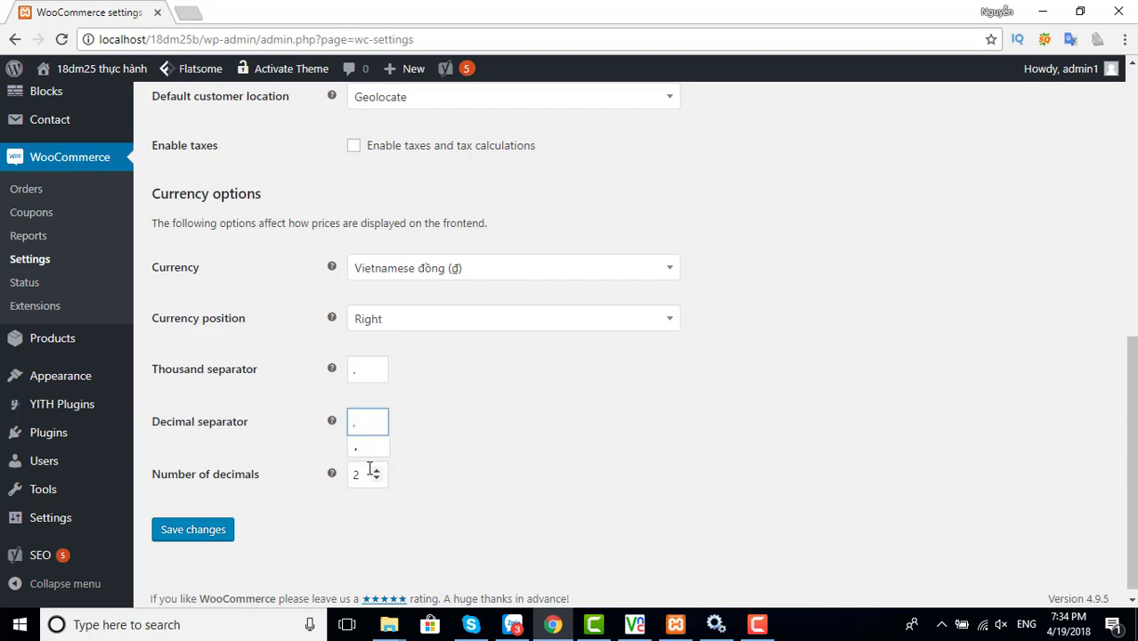
double_click(355, 475)
type("0")
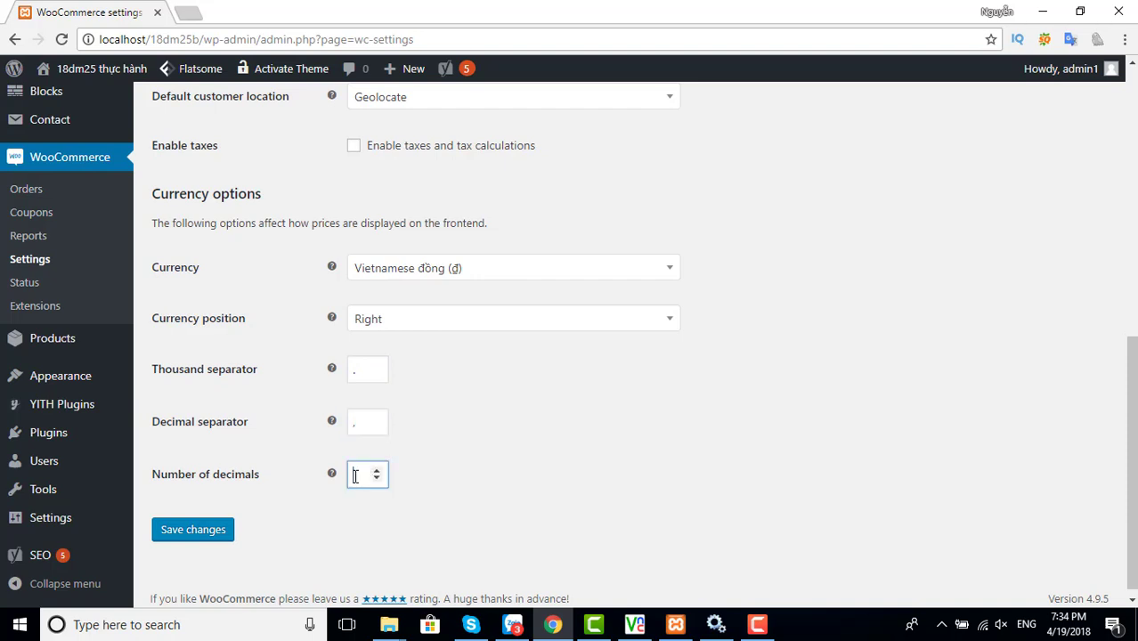
left_click(560, 456)
scroll(560, 457, "up", 2)
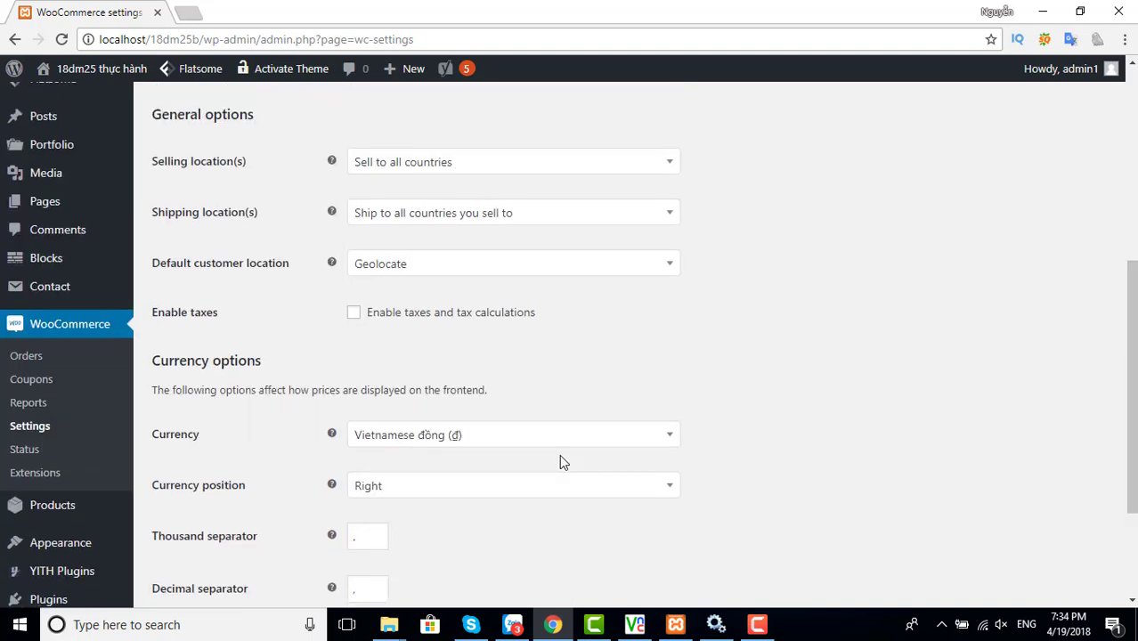
scroll(481, 472, "down", 2)
left_click(217, 523)
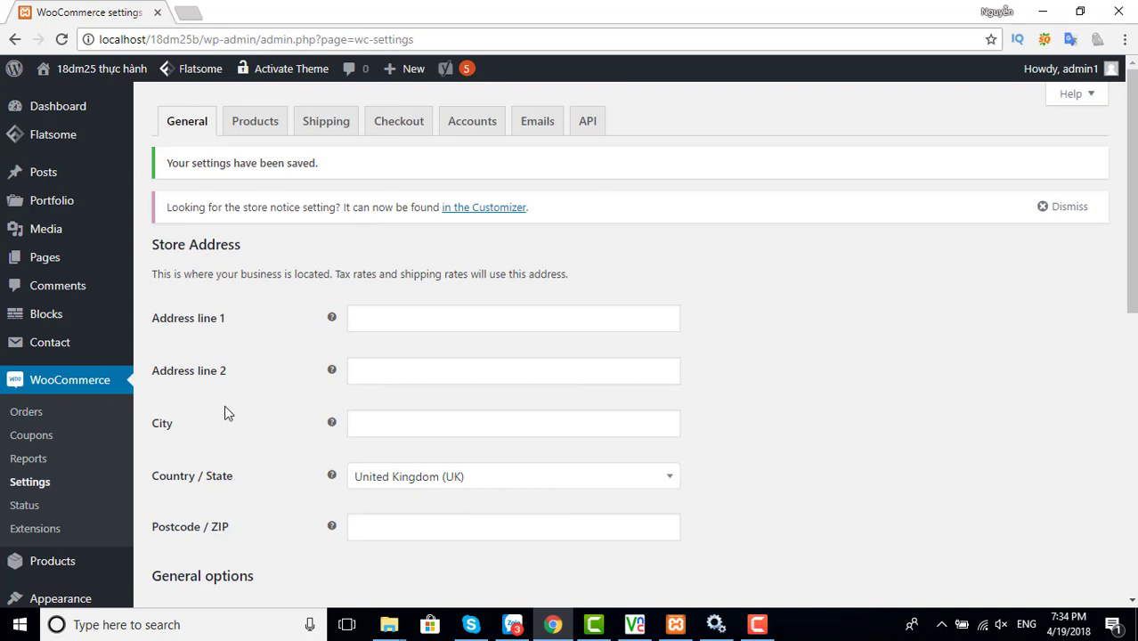
Show the Products settings, keeping Shop as the shop page
left_click(243, 130)
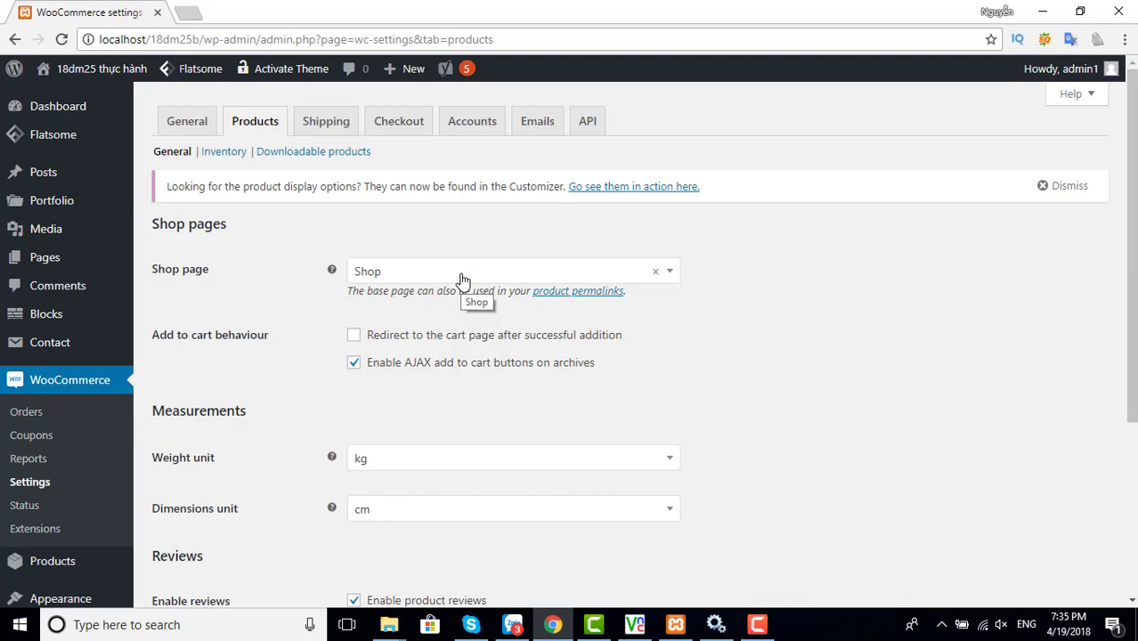
left_click(462, 280)
left_click(462, 281)
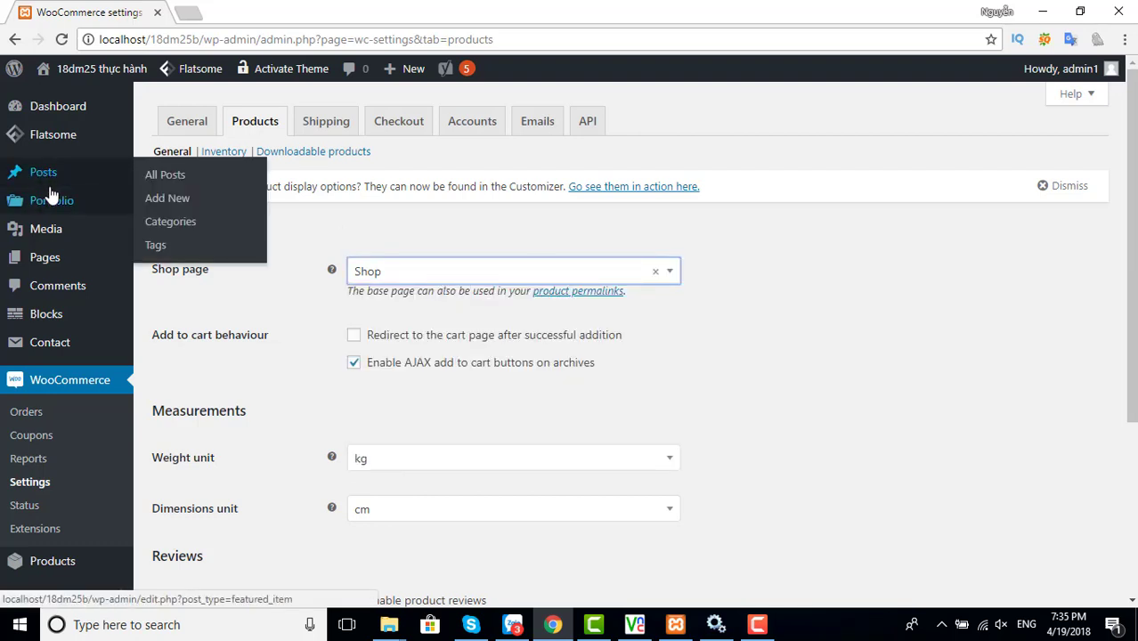
Open Pages > Add New in a separate browser tab
mouse_move(51, 195)
mouse_move(46, 260)
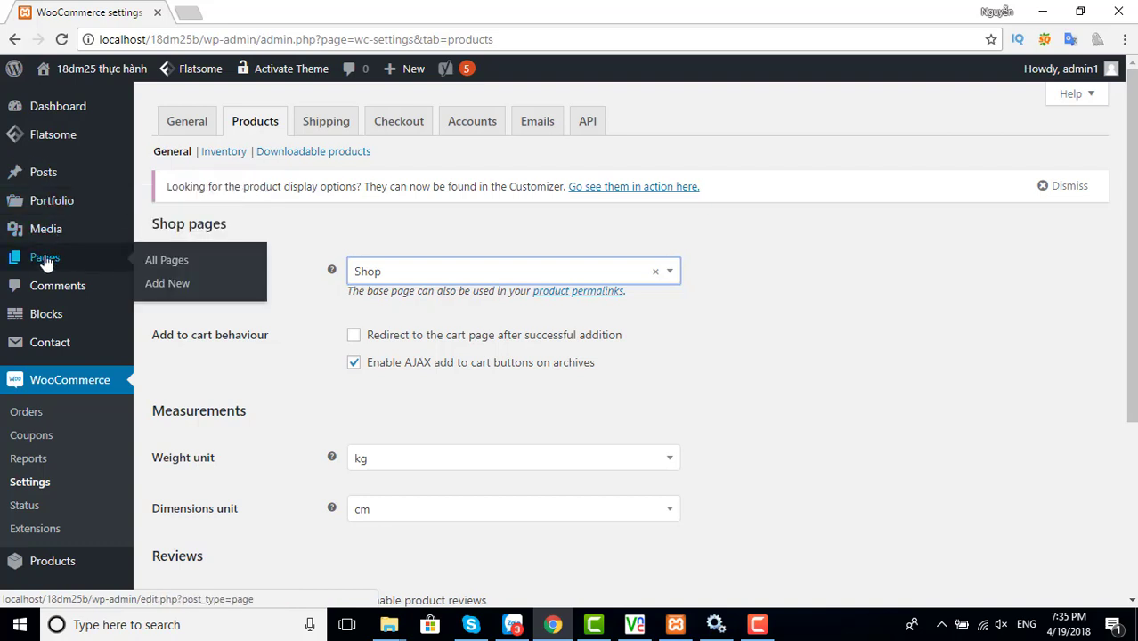
right_click(177, 284)
left_click(198, 295)
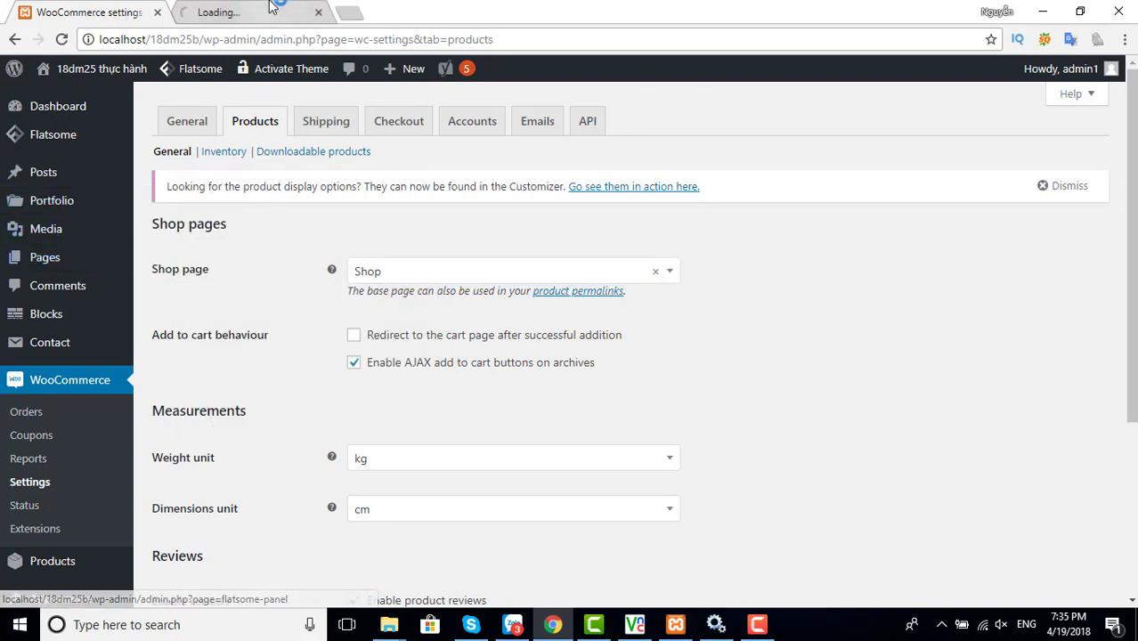
Publish a 'cửa hàng' page using the Page - Full Width template, then return to settings
left_click(272, 11)
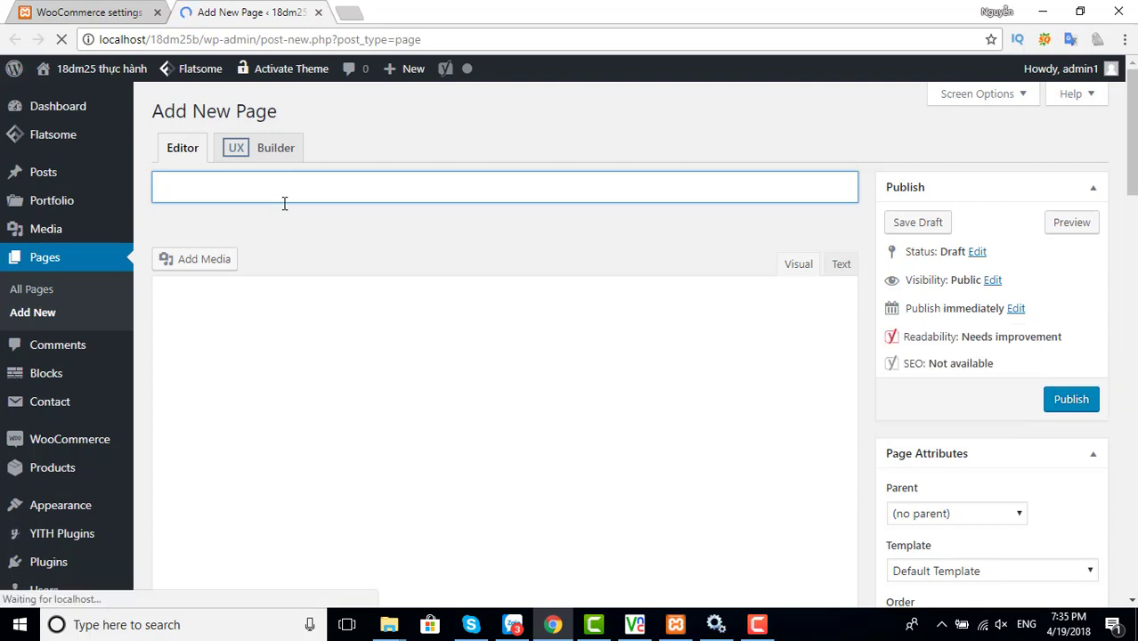
type("cửa ")
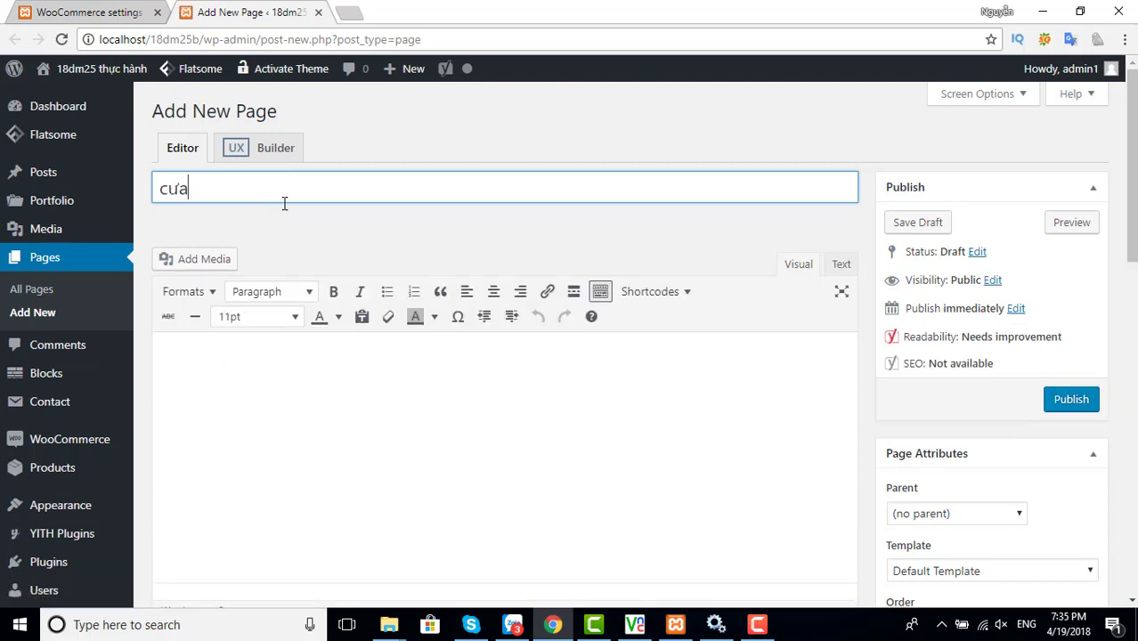
type("hàng")
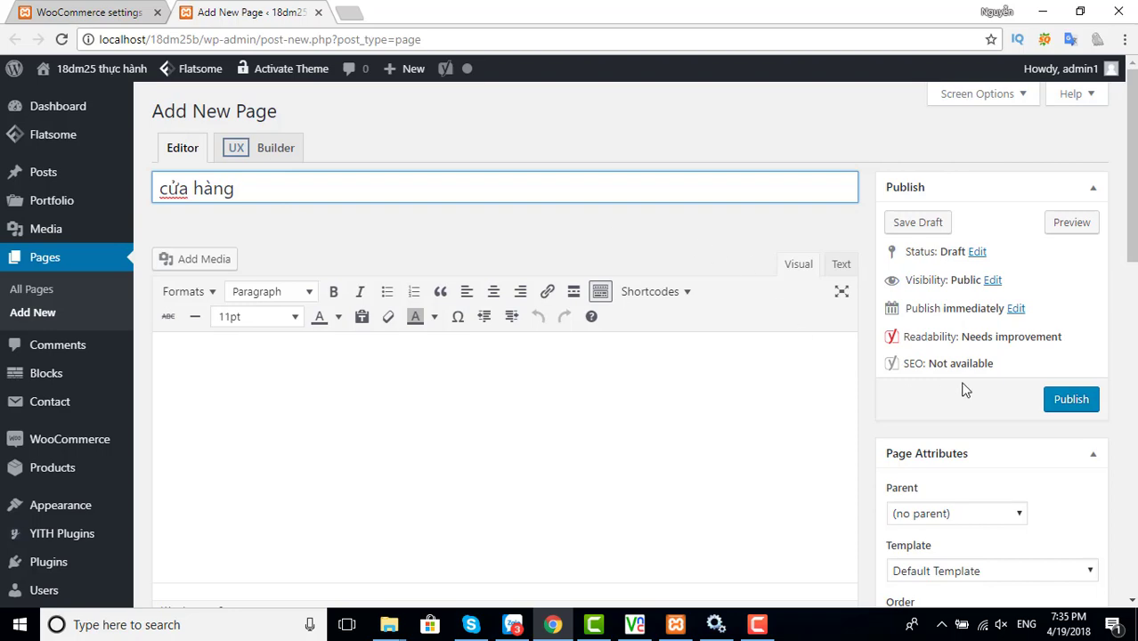
scroll(997, 405, "down", 2)
left_click(948, 417)
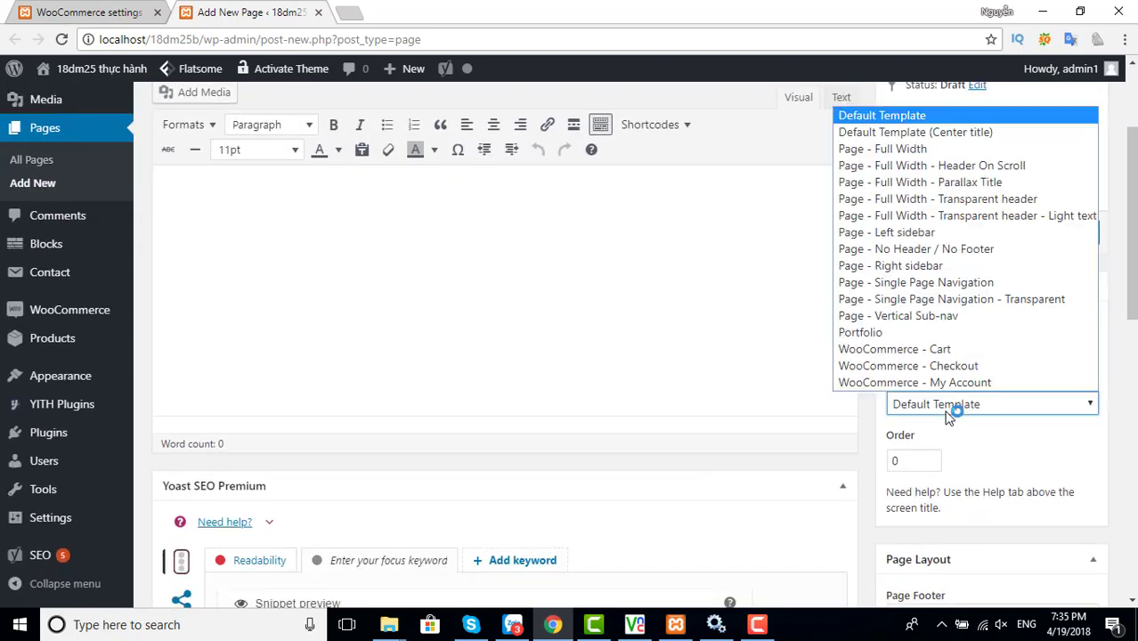
left_click(871, 148)
scroll(742, 314, "up", 2)
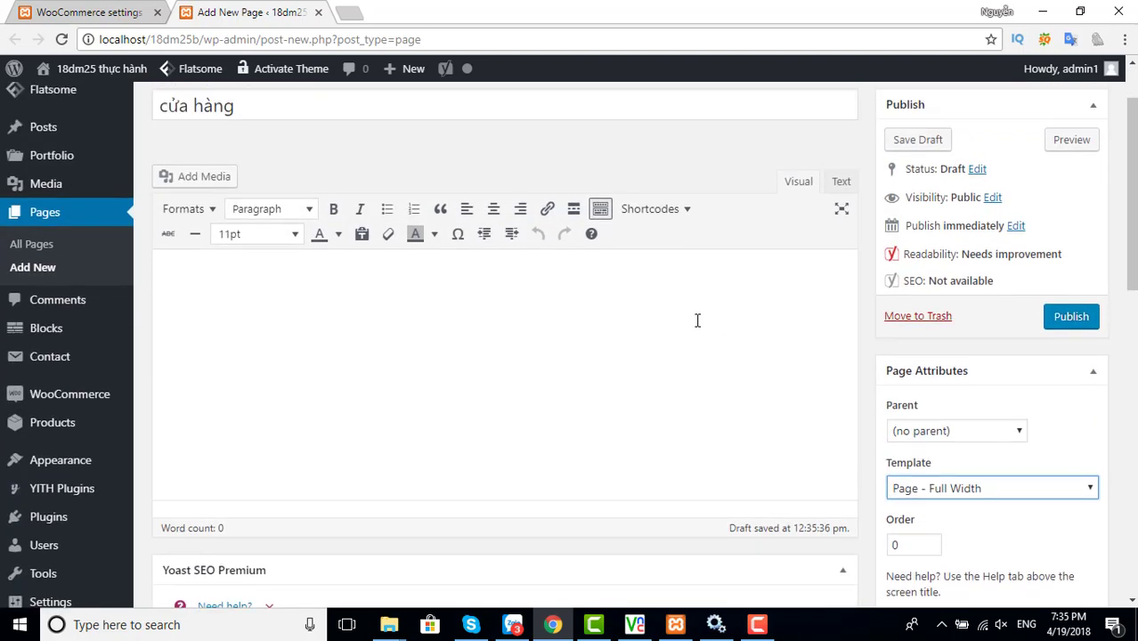
left_click(1066, 400)
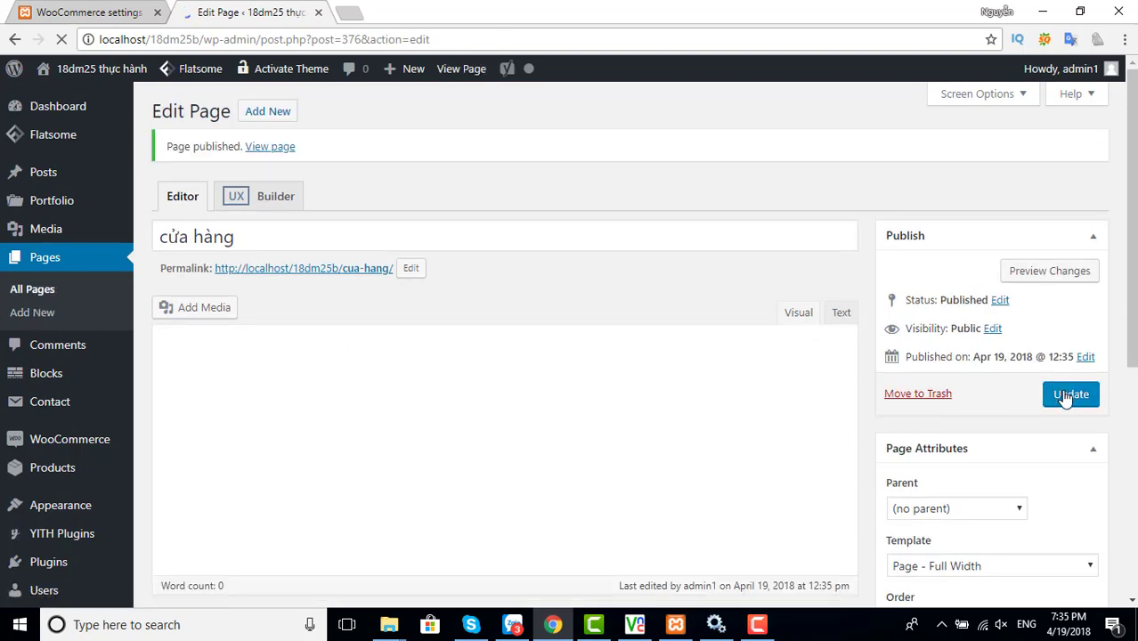
left_click(108, 12)
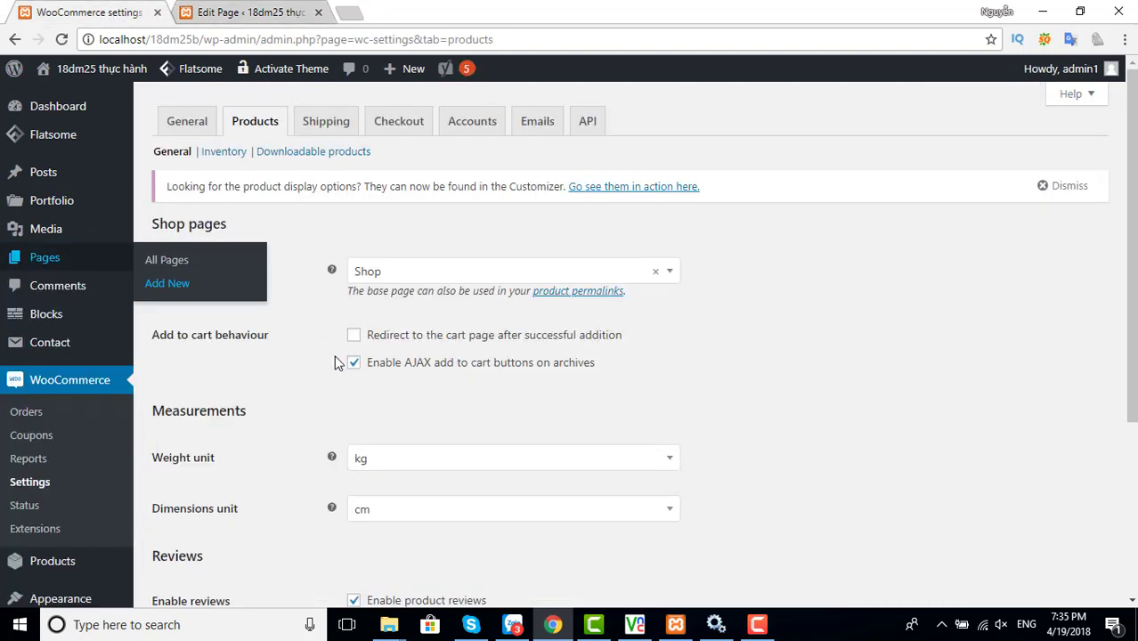
Reload Products settings, choose 'cửa hàng' as the Shop page, and save
key("F5")
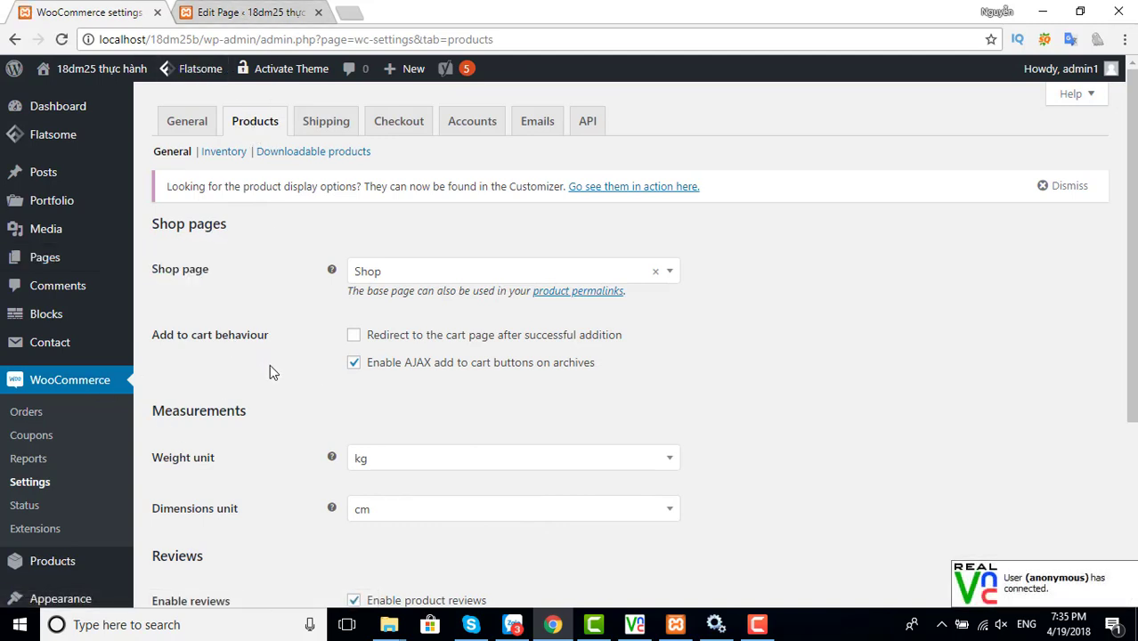
left_click(437, 283)
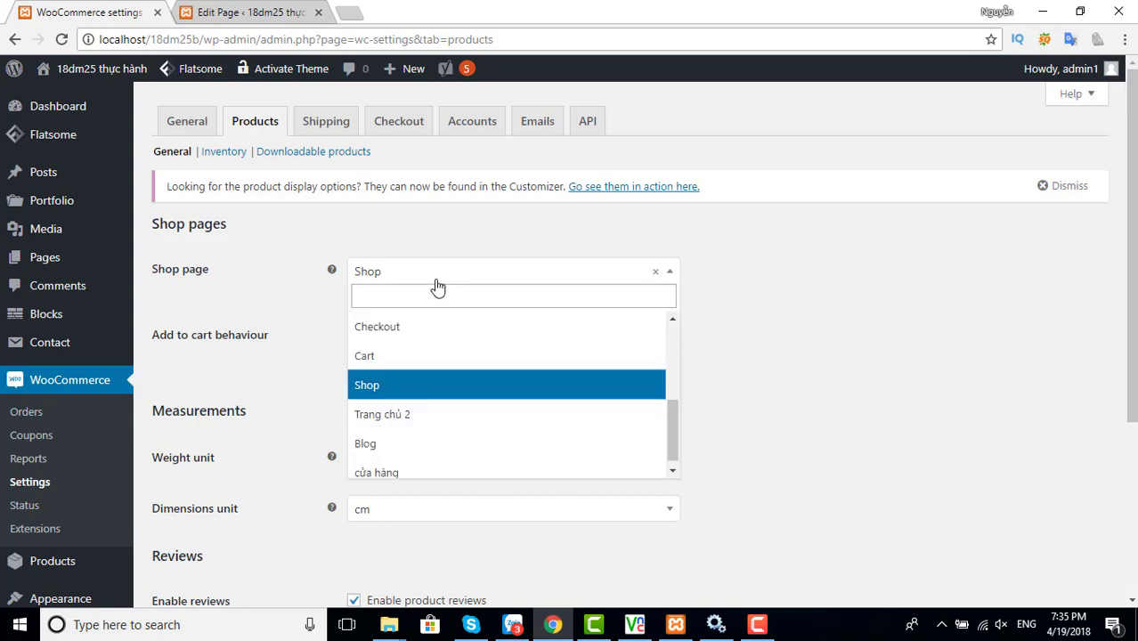
left_click(397, 464)
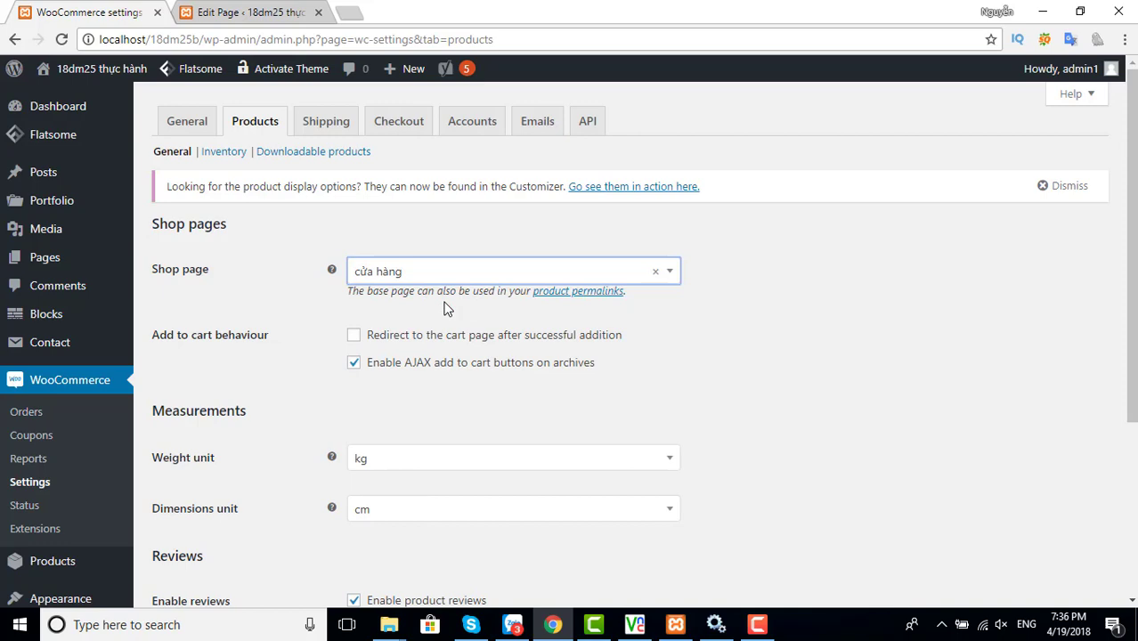
scroll(445, 310, "down", 2)
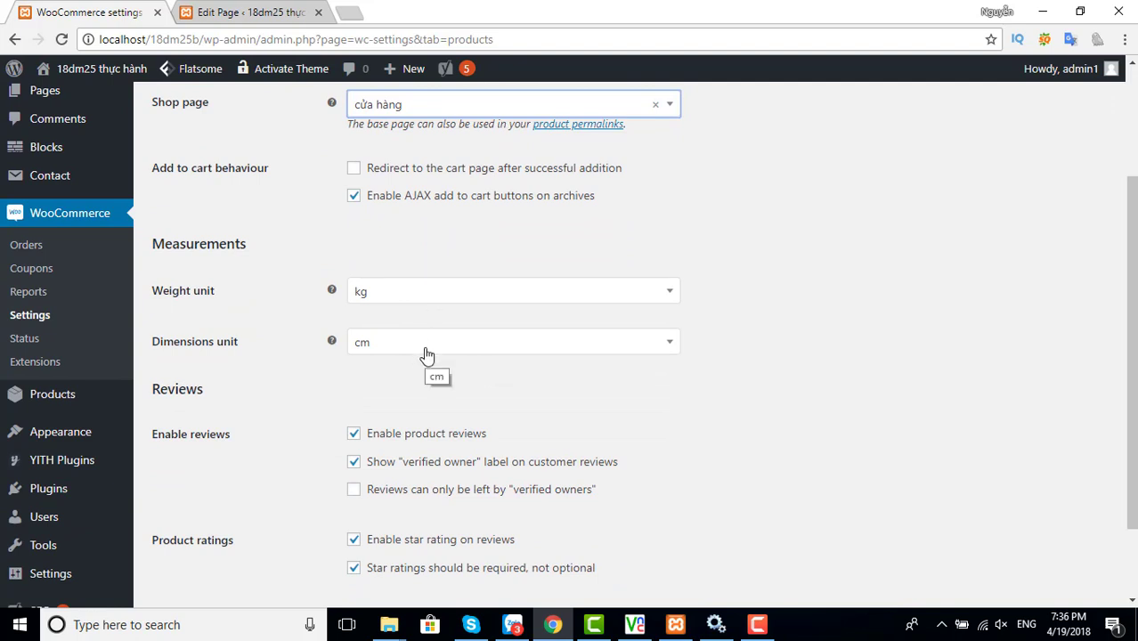
scroll(427, 353, "down", 1)
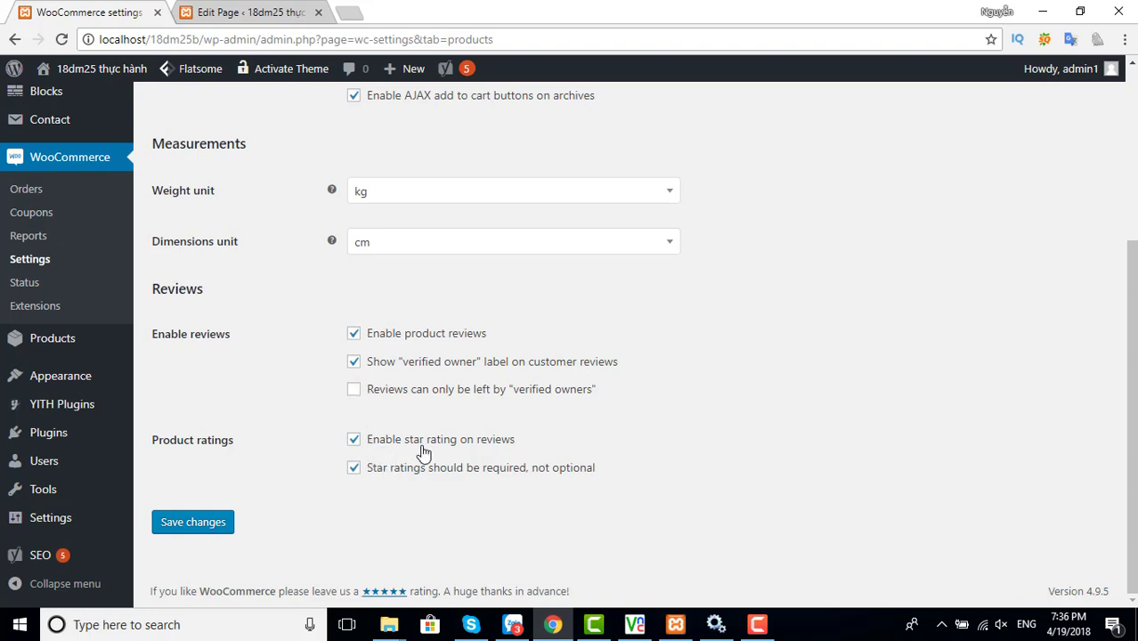
left_click(203, 523)
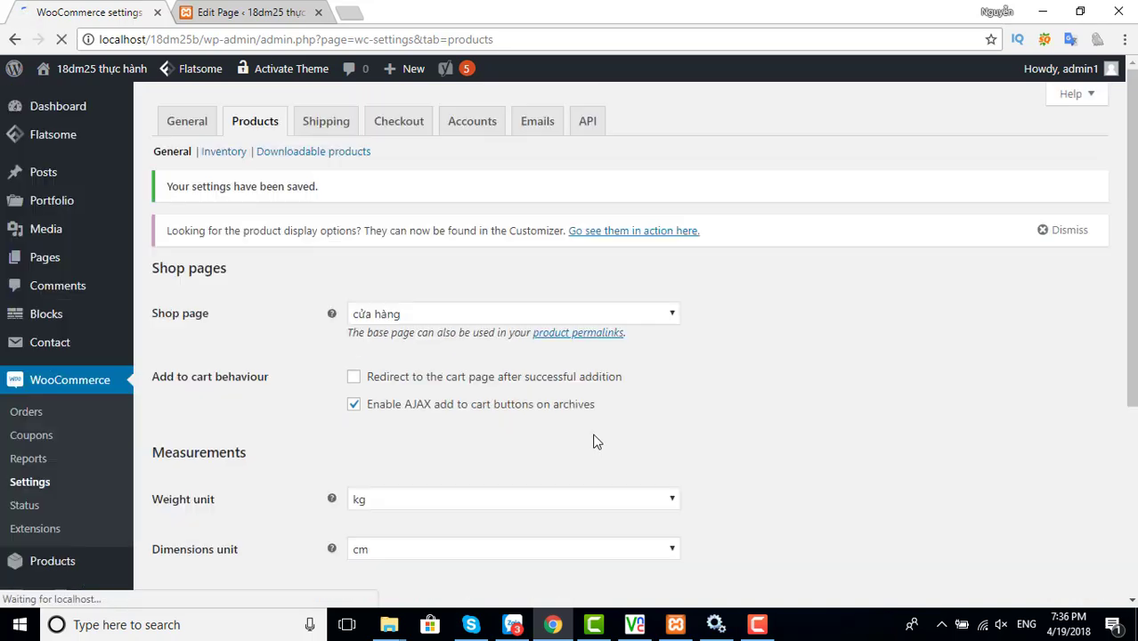
left_click(252, 18)
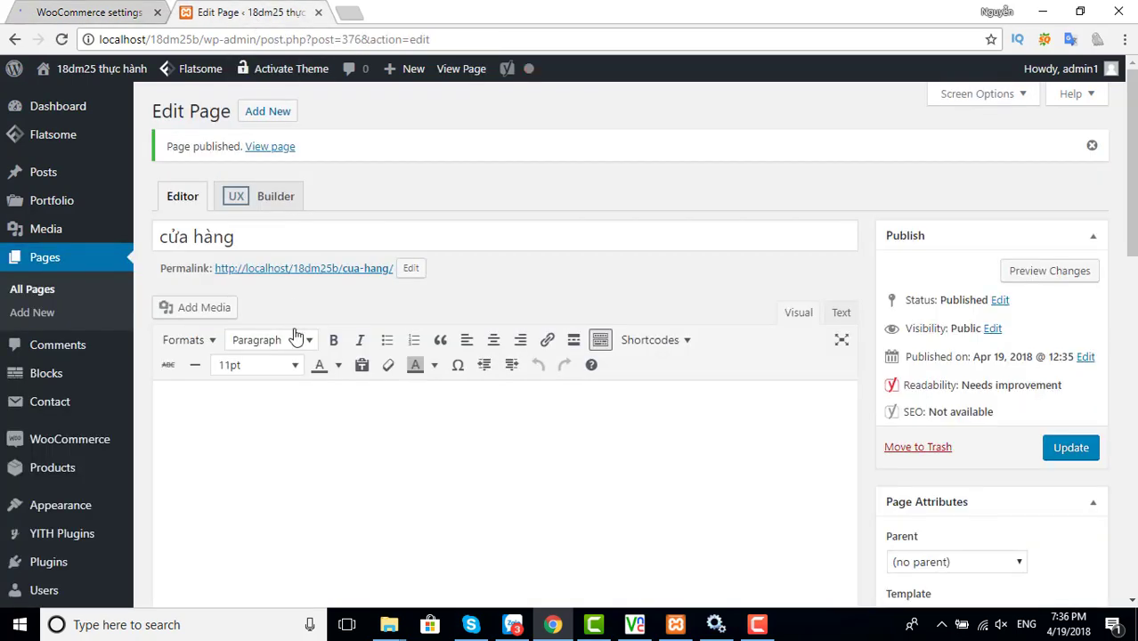
right_click(340, 277)
key("Escape")
left_click(359, 270, "ctrl")
left_click(401, 13)
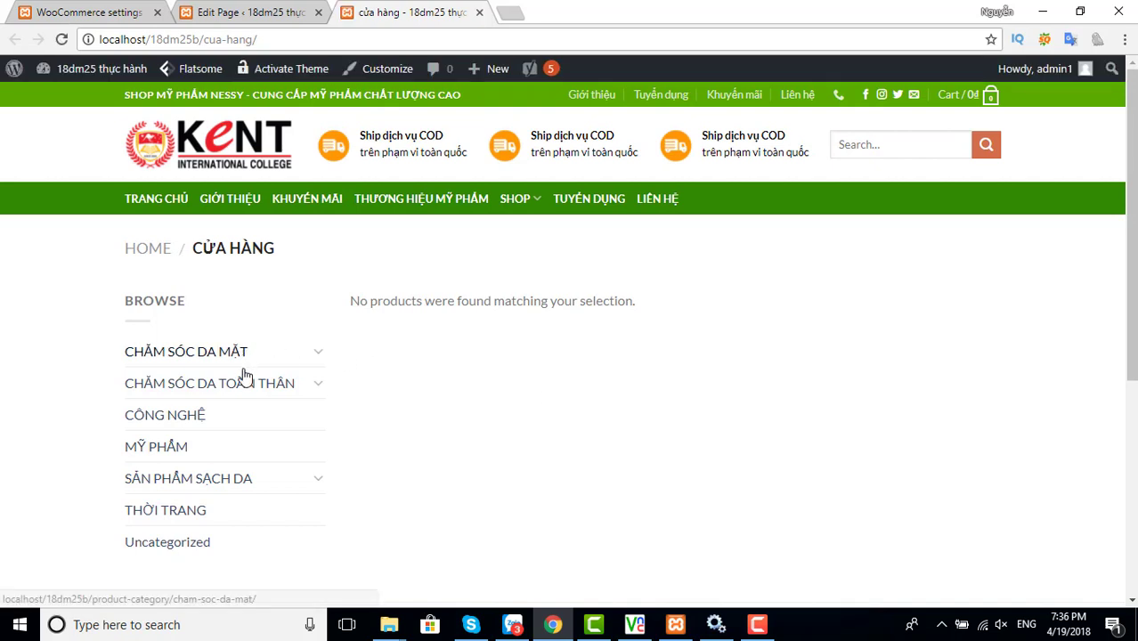
scroll(250, 402, "down", 2)
scroll(252, 405, "up", 1)
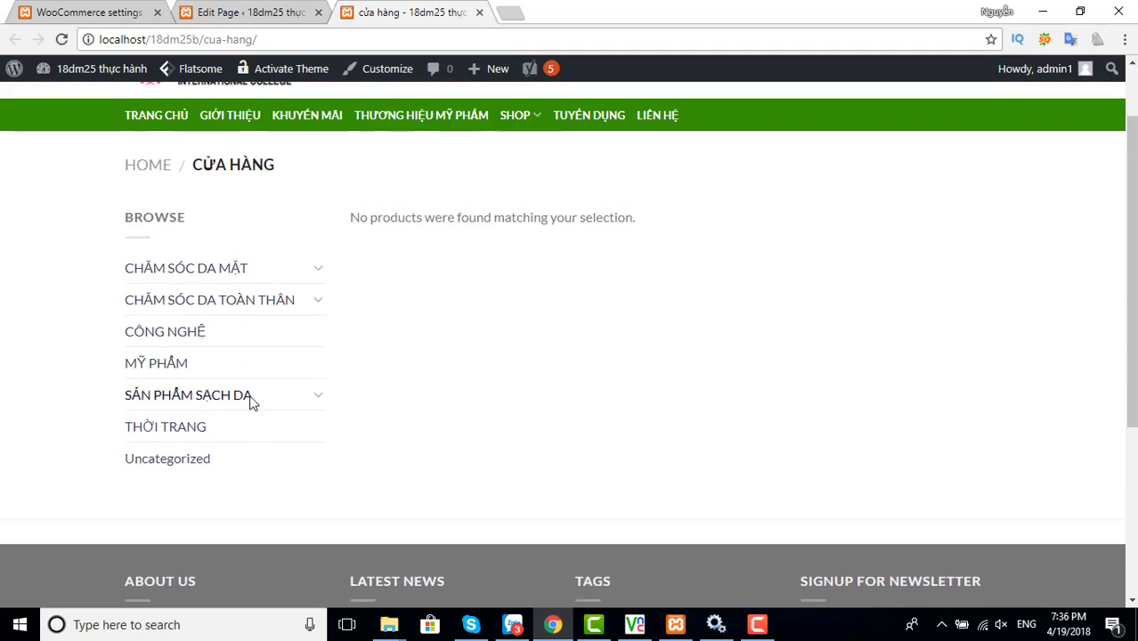
left_click(202, 272)
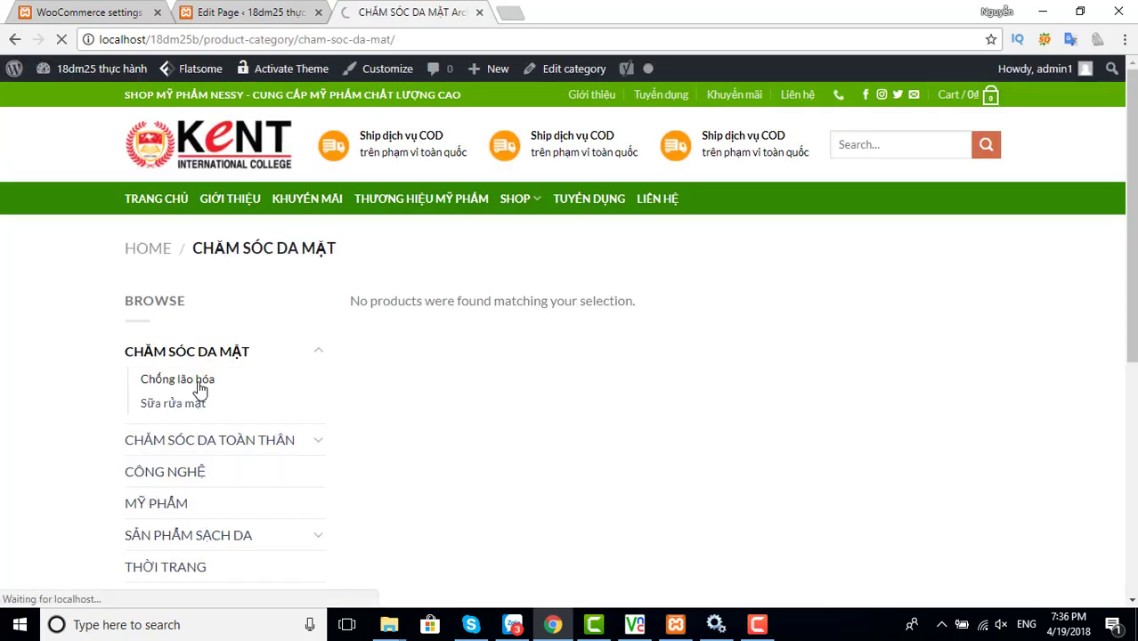
left_click(198, 386)
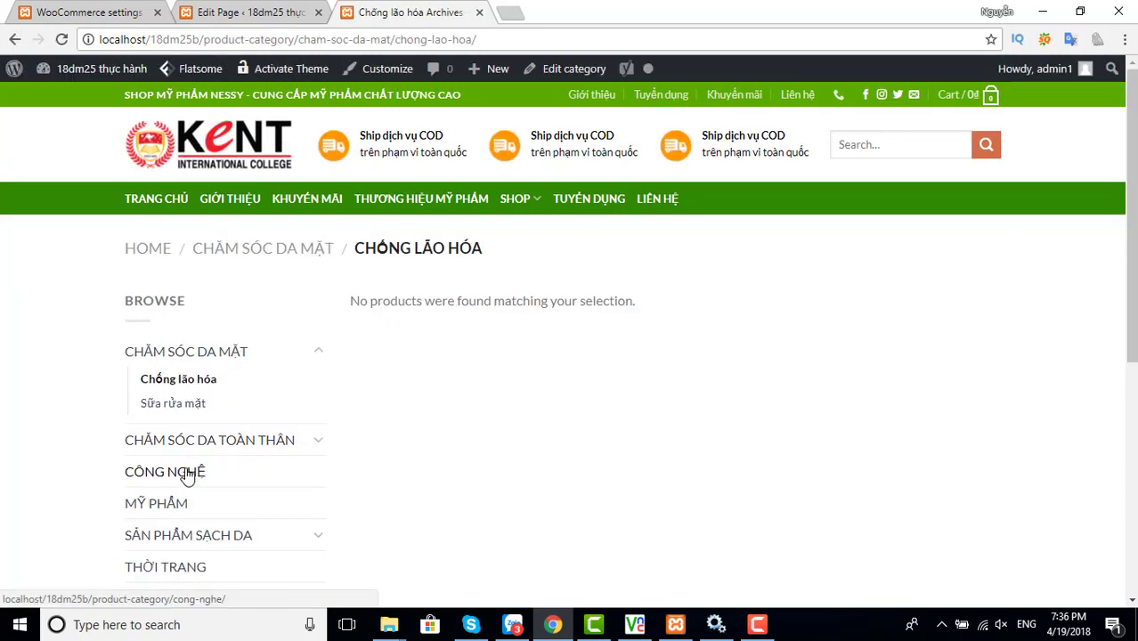
left_click(186, 475)
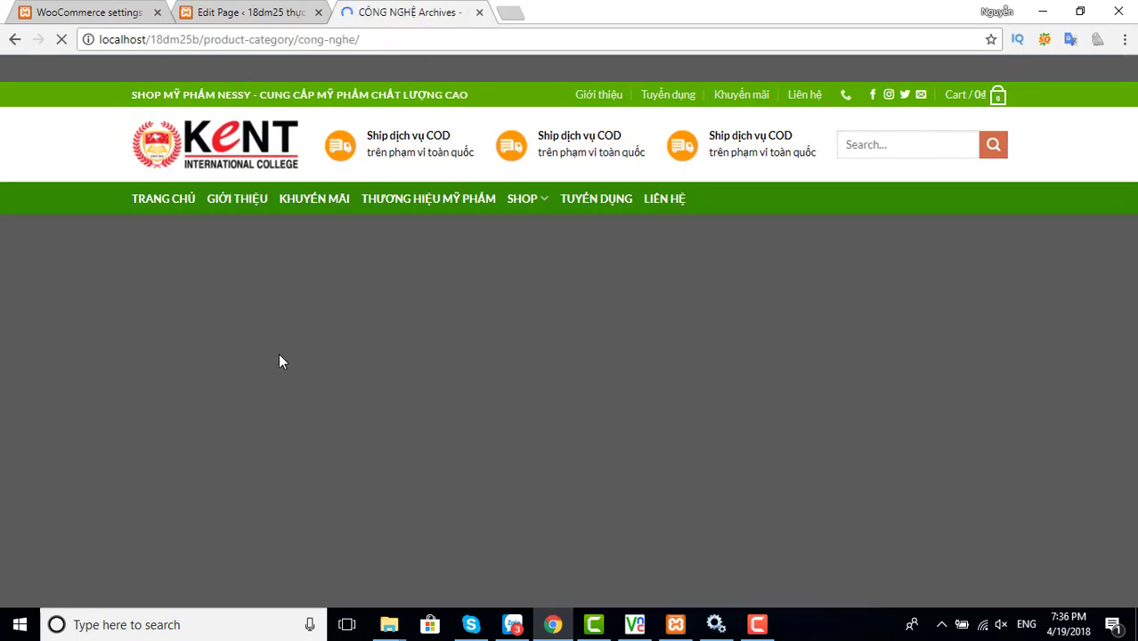
scroll(279, 360, "down", 5)
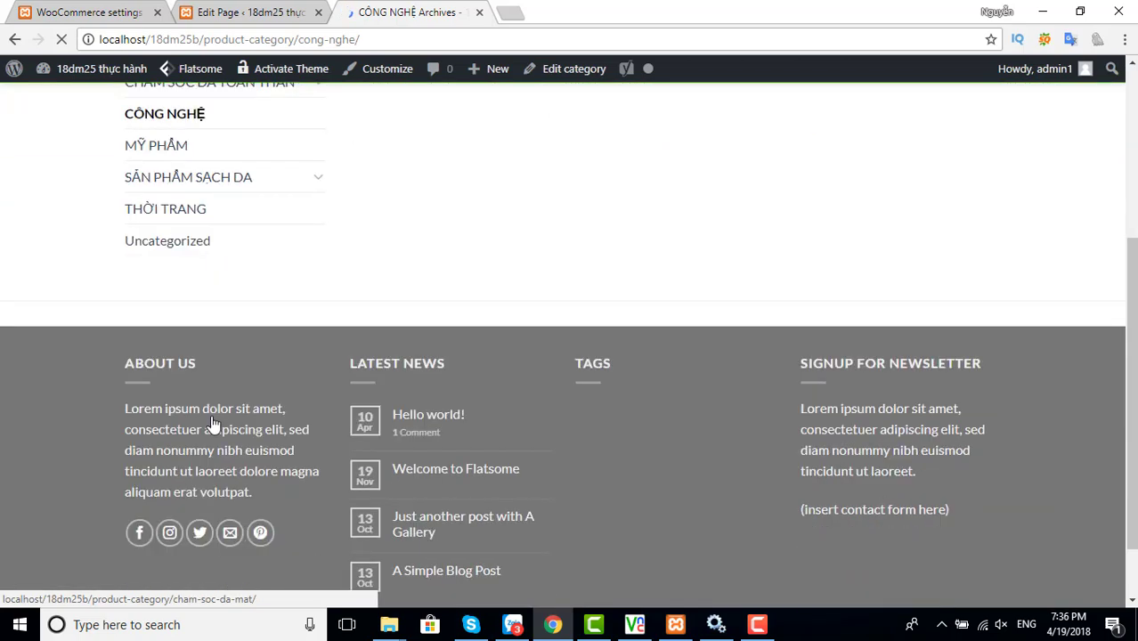
left_click(177, 214)
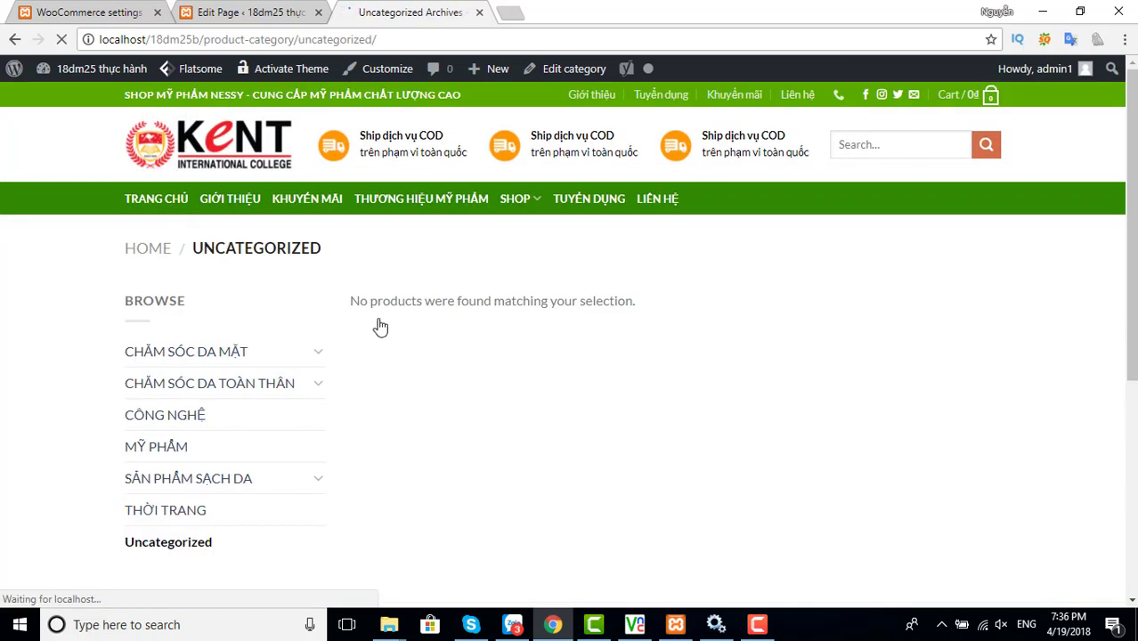
left_click(89, 12)
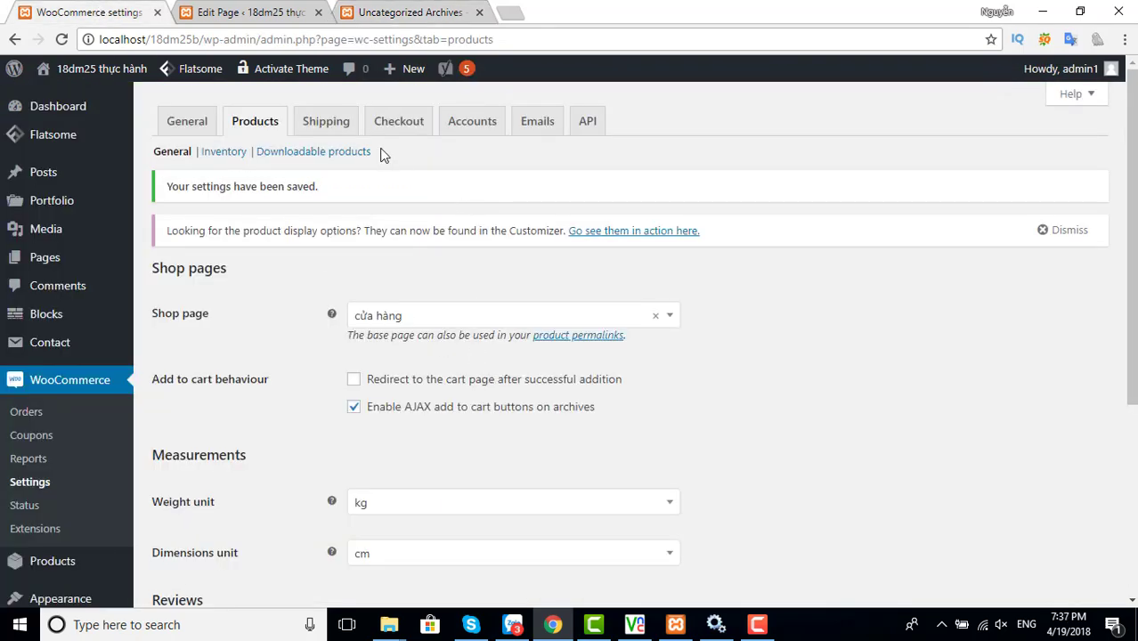
Browse the Shipping zones settings, then move on to the Checkout tab
left_click(325, 127)
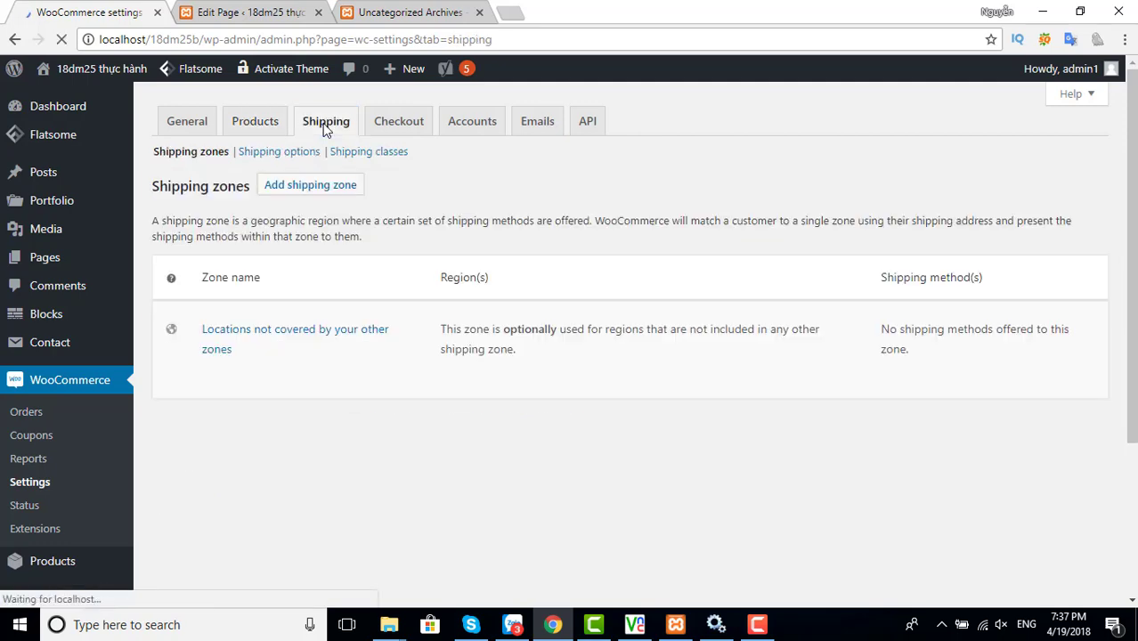
scroll(300, 386, "down", 2)
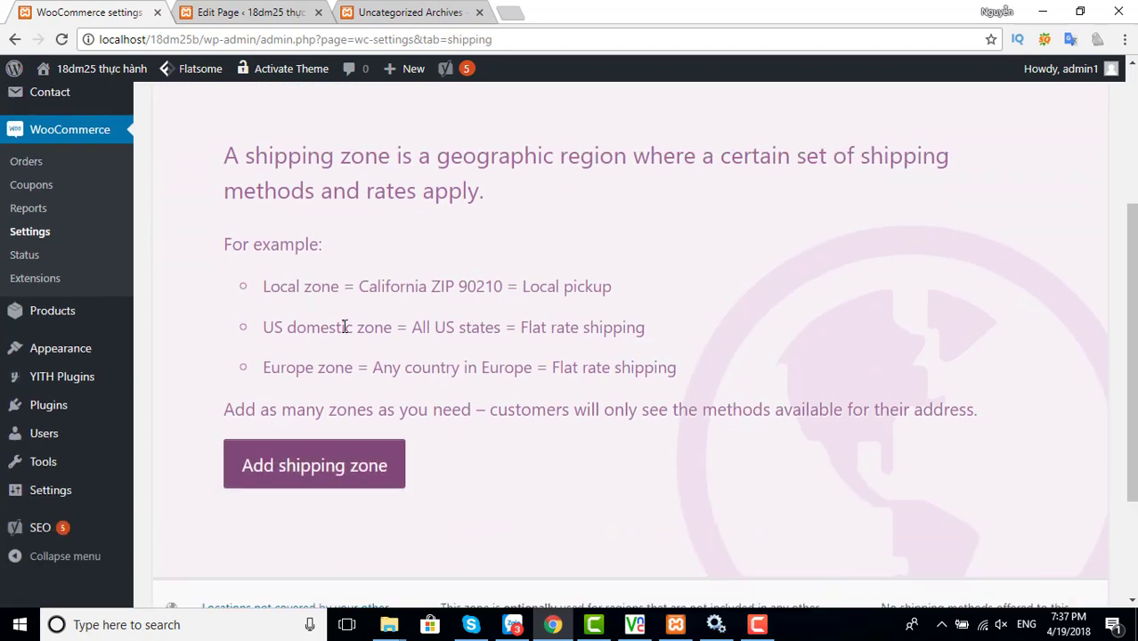
scroll(447, 412, "down", 2)
scroll(411, 434, "up", 5)
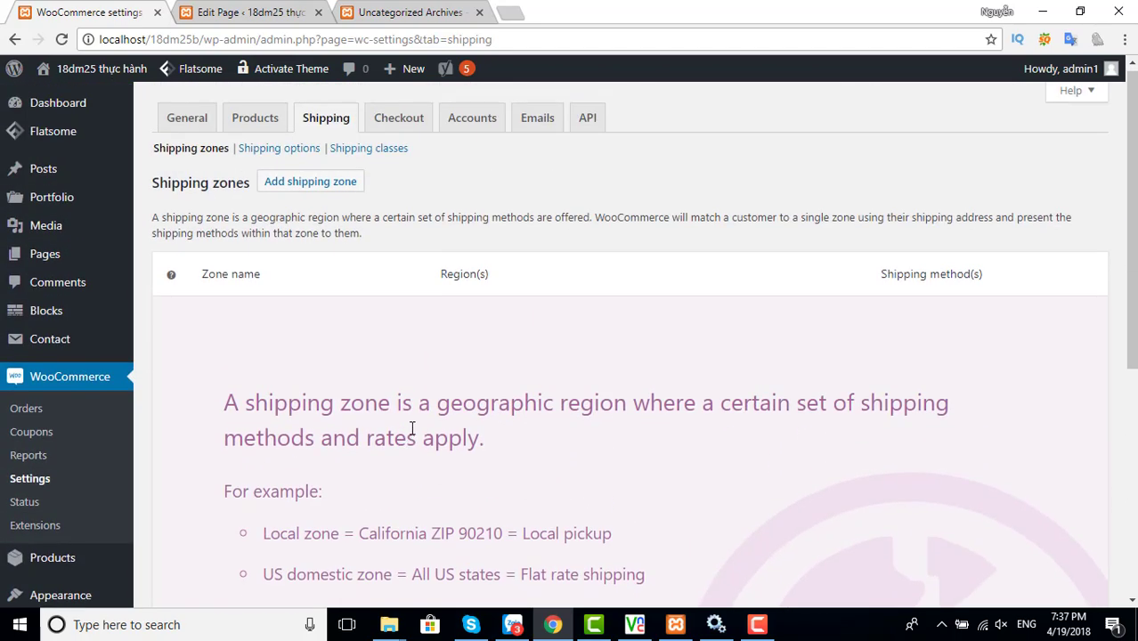
scroll(614, 388, "down", 2)
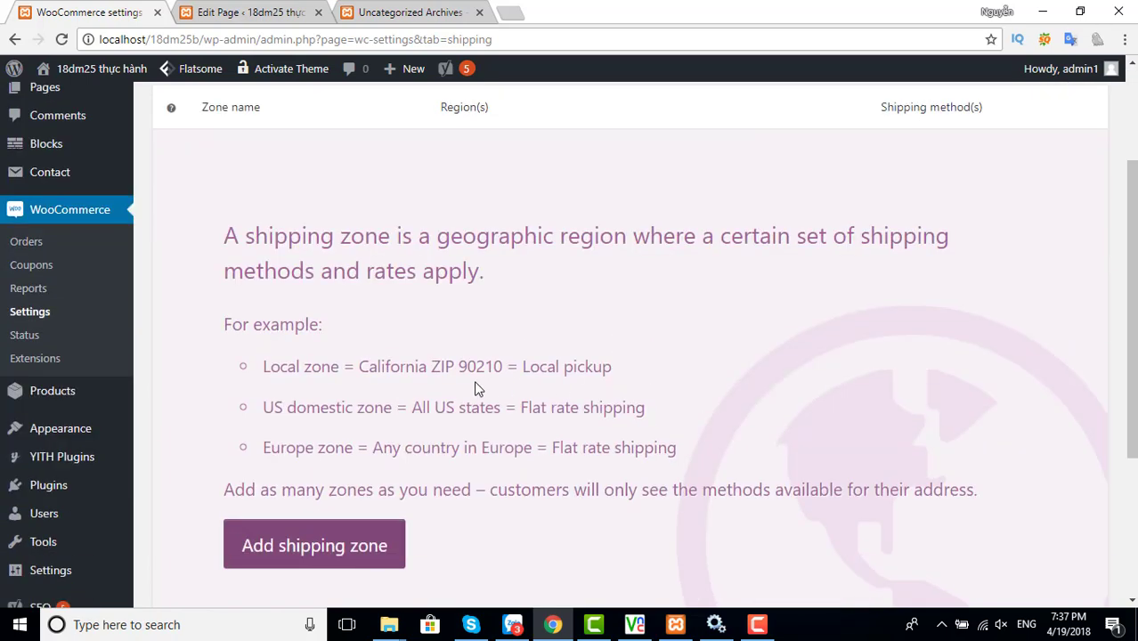
scroll(475, 389, "up", 1)
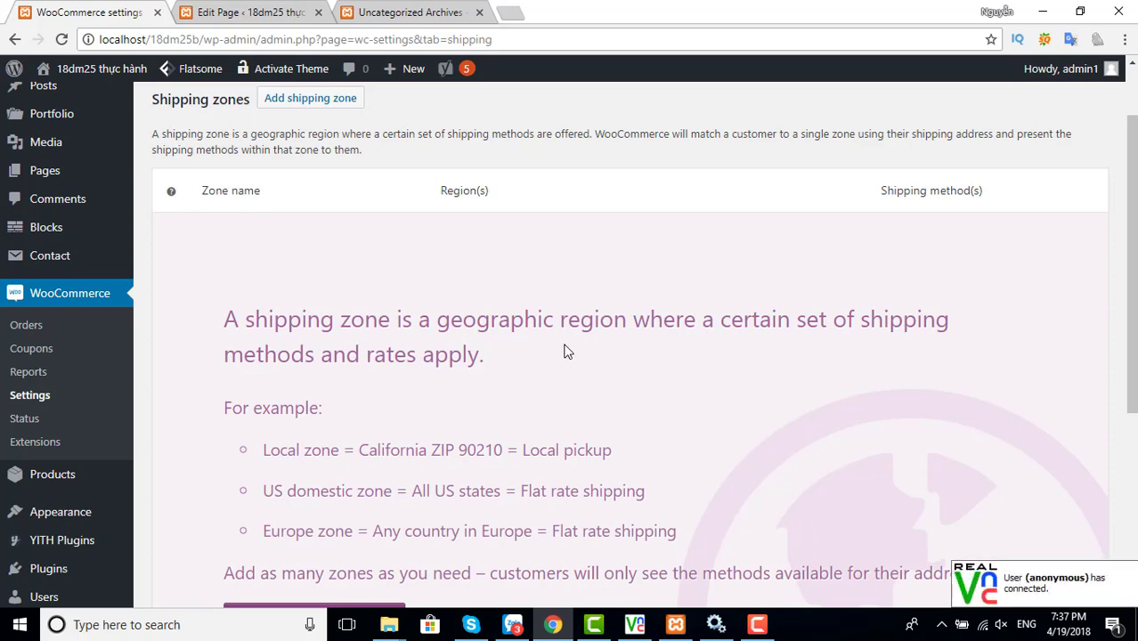
scroll(570, 361, "up", 1)
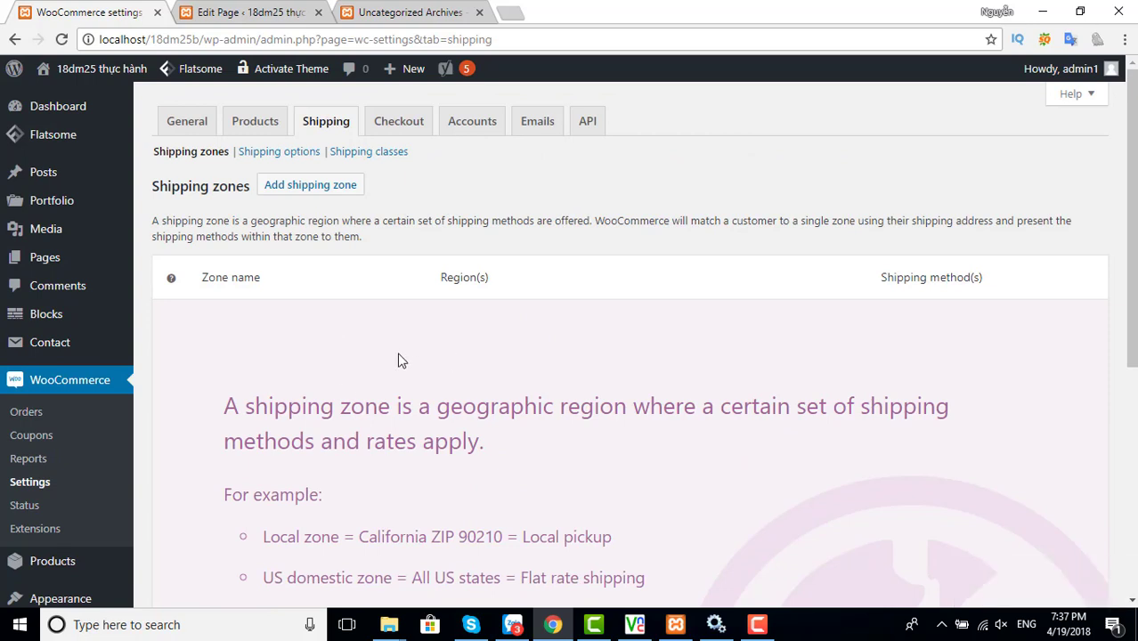
left_click(392, 125)
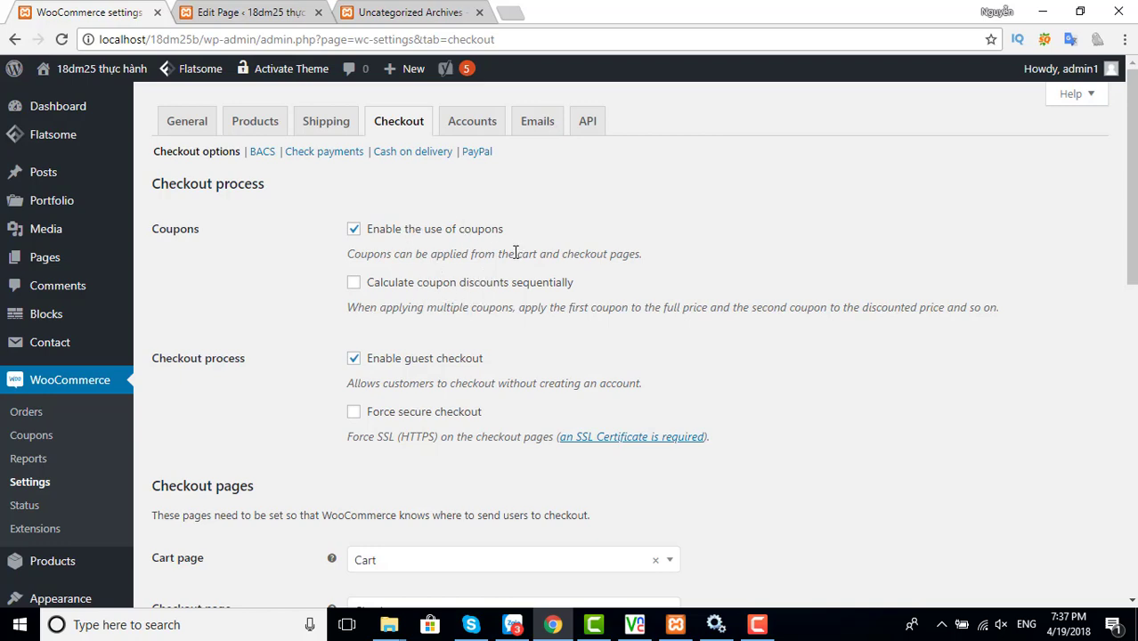
Scroll to the Payment gateways table listing bank transfer, check, cash on delivery and PayPal
scroll(458, 367, "down", 1)
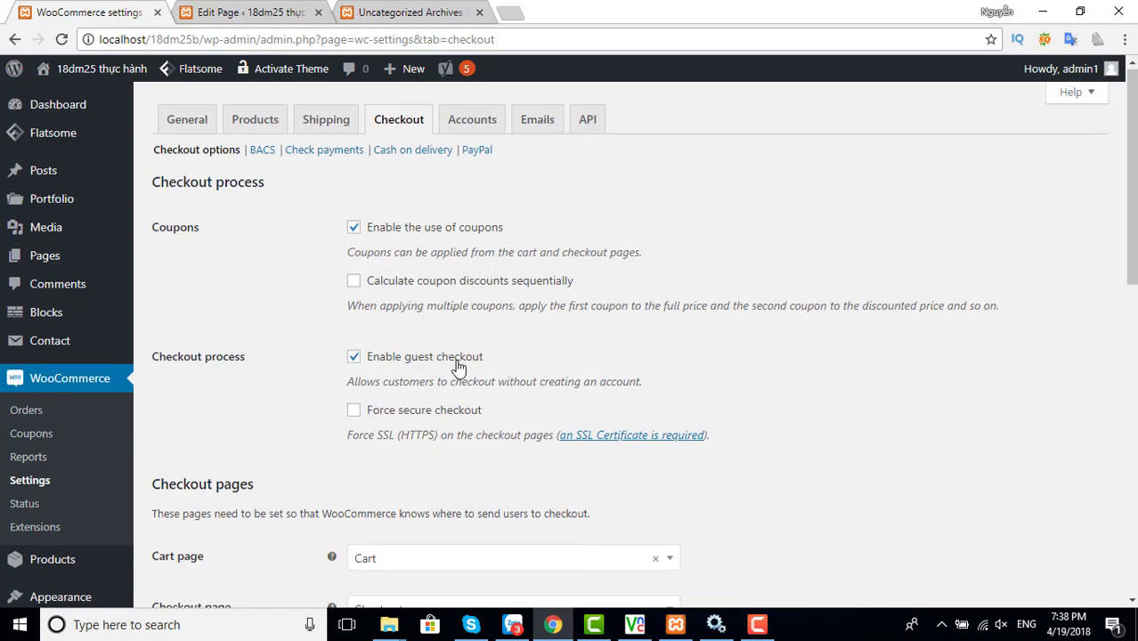
scroll(458, 365, "down", 3)
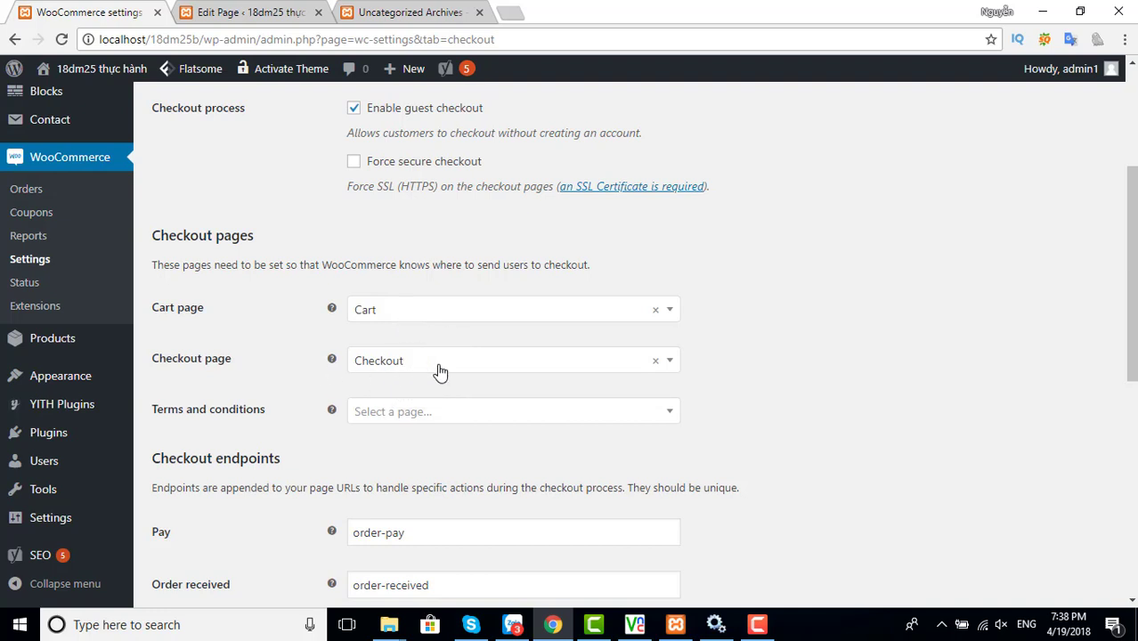
scroll(427, 387, "down", 3)
scroll(428, 388, "down", 5)
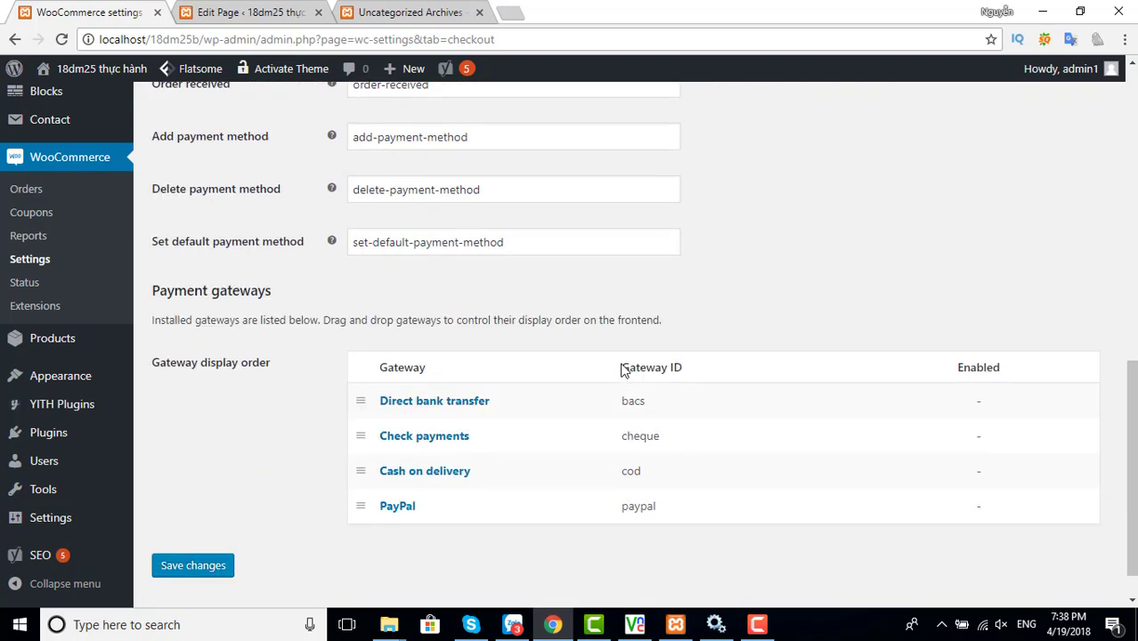
scroll(621, 366, "up", 10)
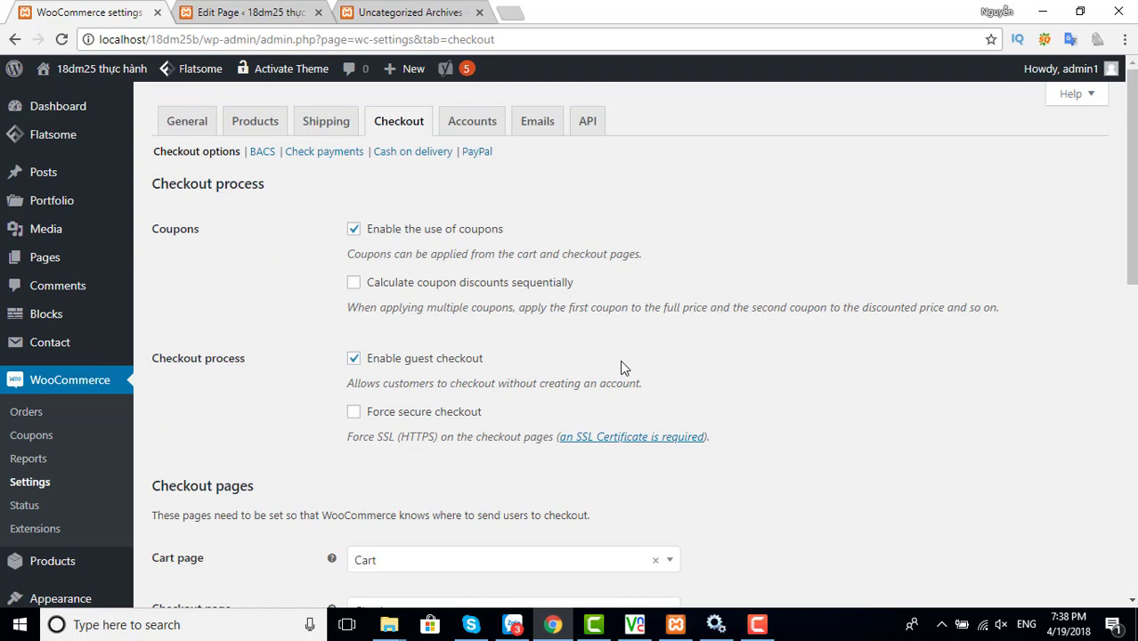
scroll(621, 367, "down", 10)
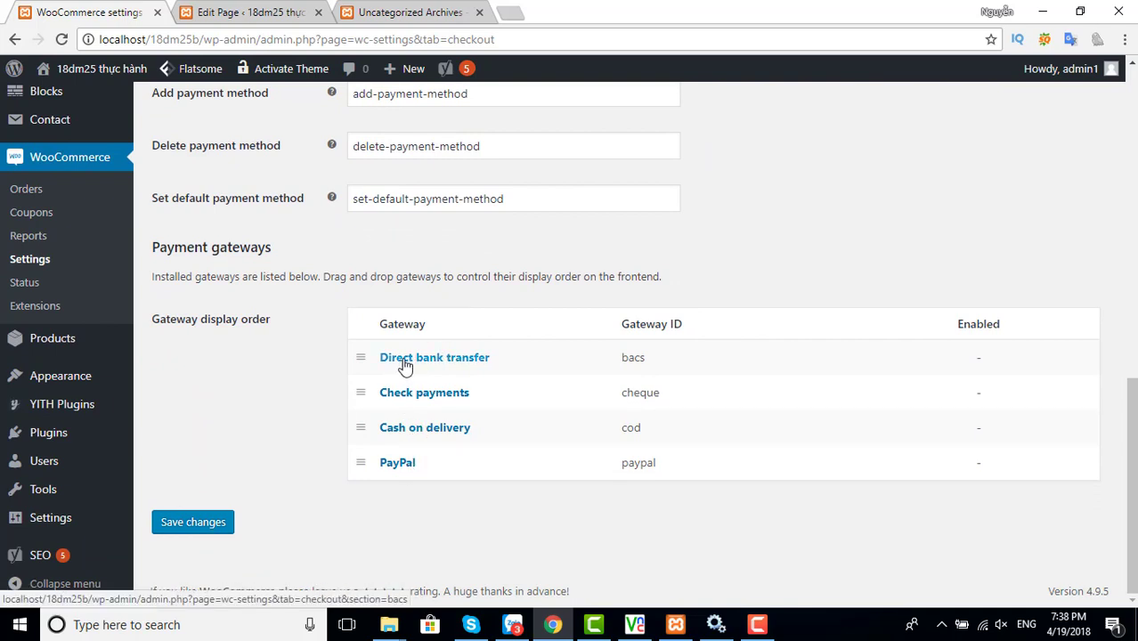
Enable Direct bank transfer and review its default description and account-details row
left_click(453, 365)
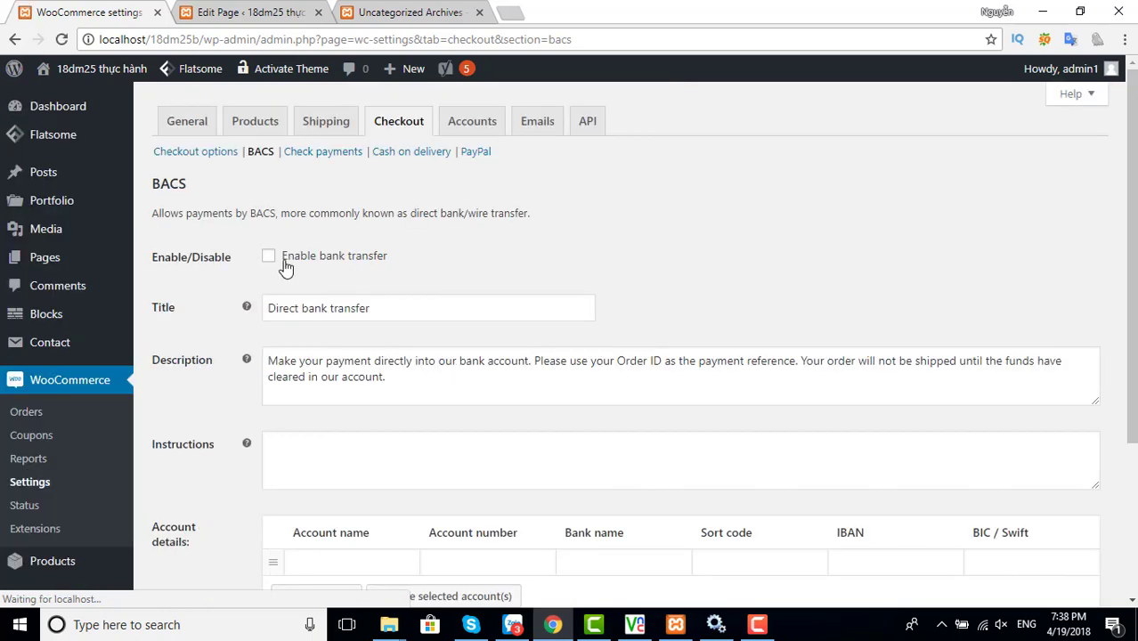
left_click(269, 256)
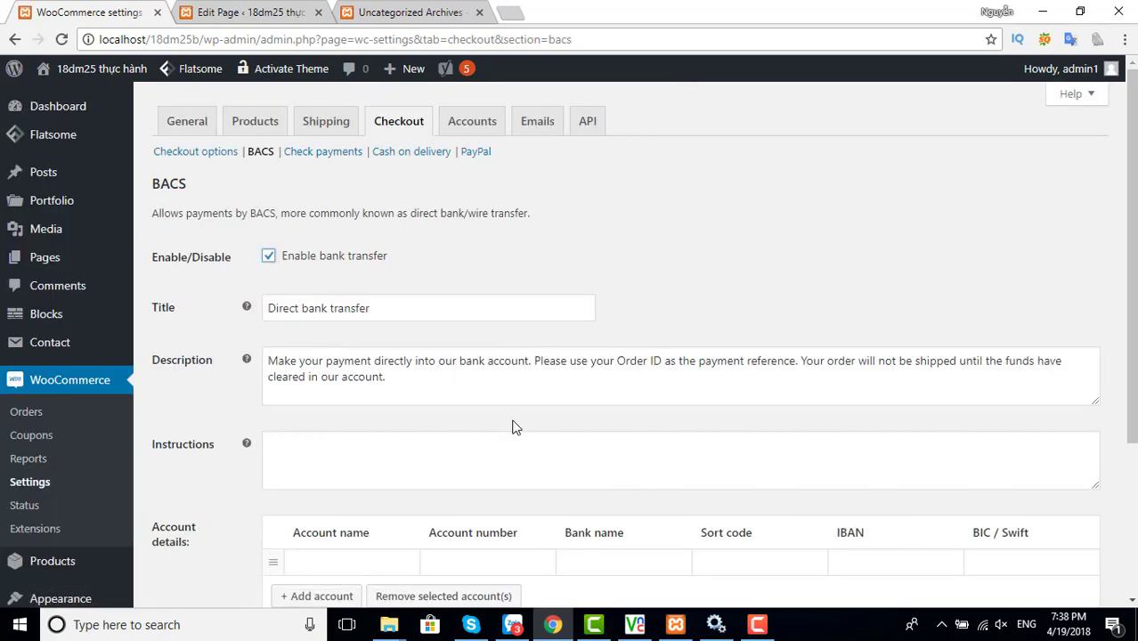
scroll(512, 428, "down", 2)
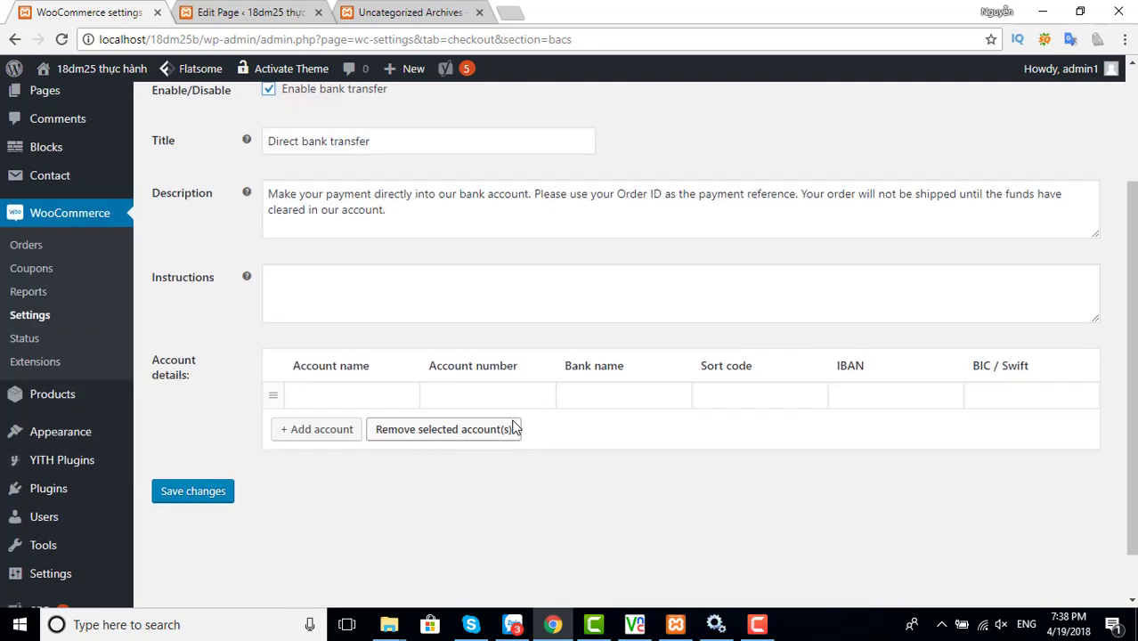
left_click_drag(392, 211, 267, 194)
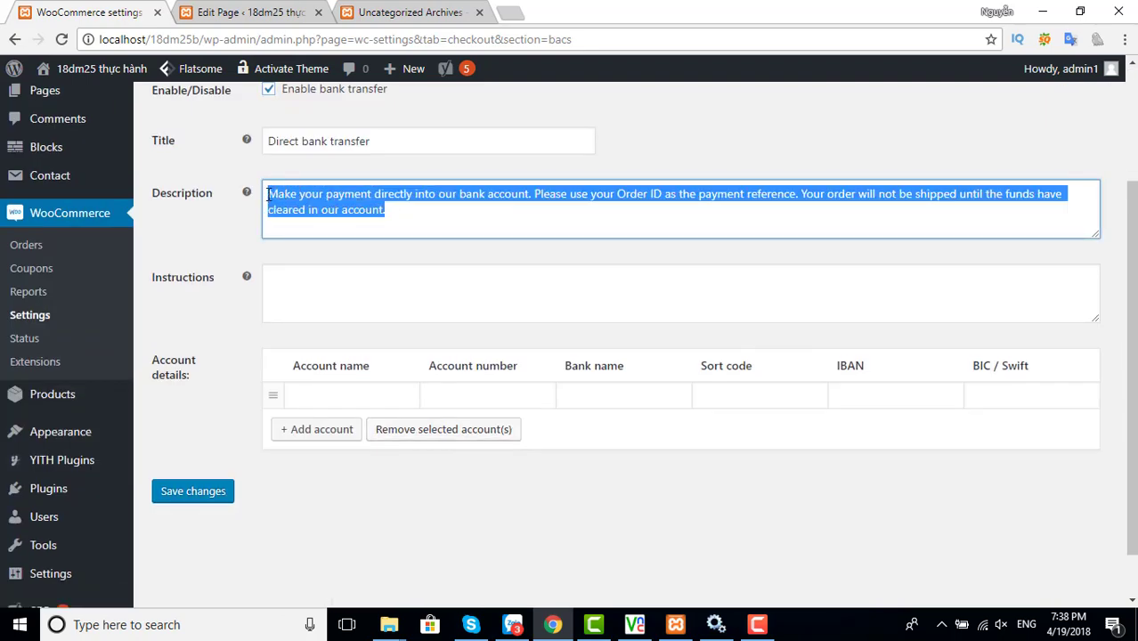
left_click(384, 214)
key("ctrl+a")
left_click(392, 229)
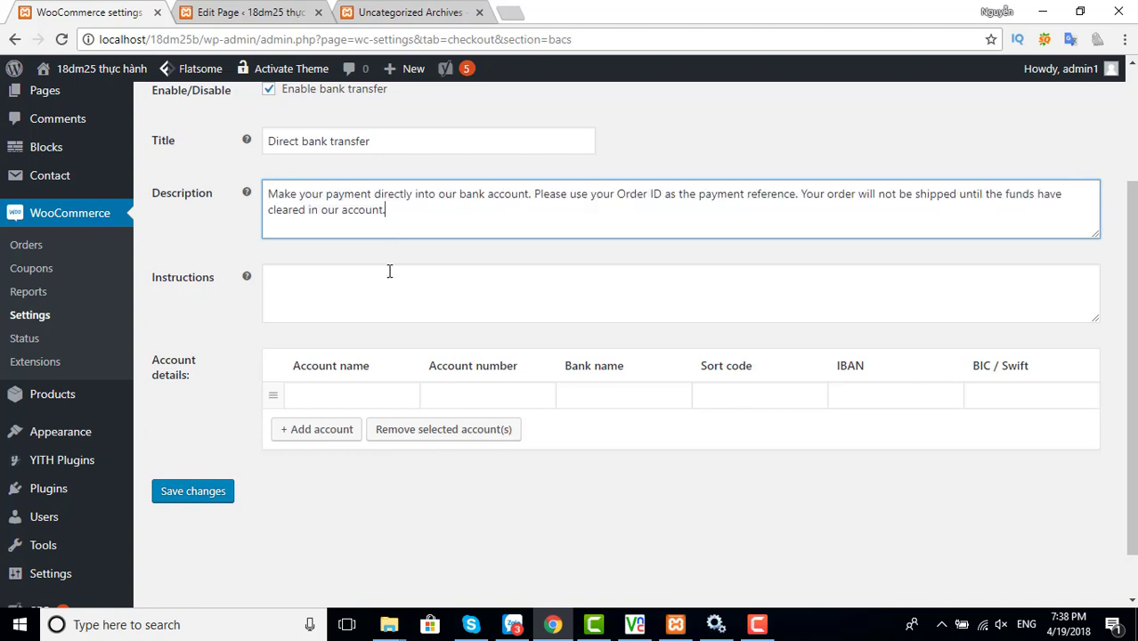
left_click(332, 399)
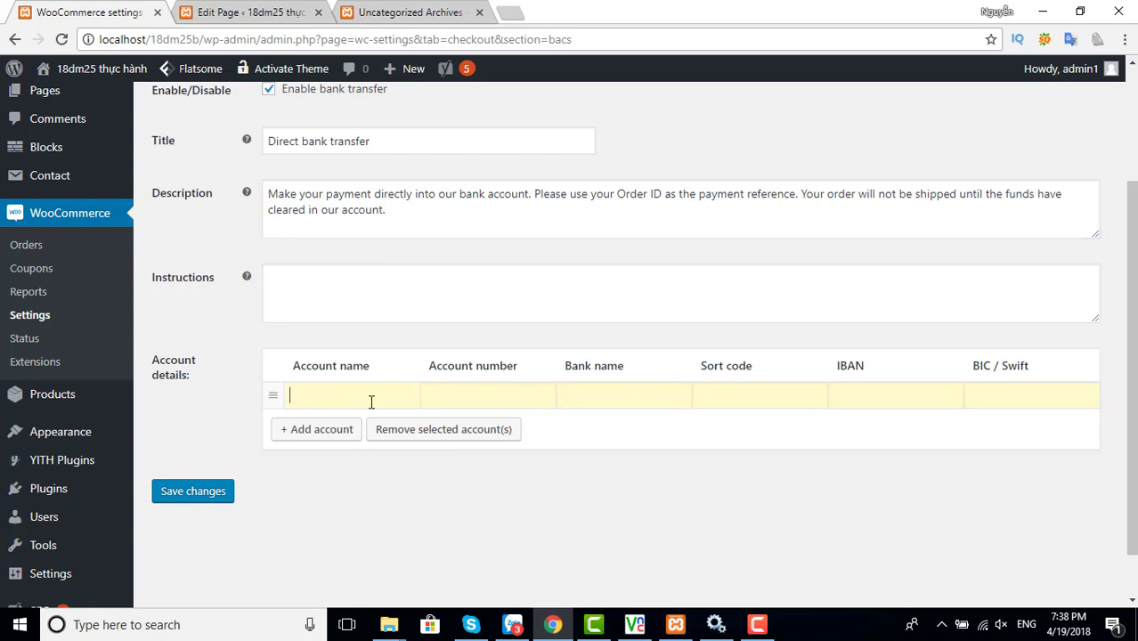
Add an account row with the holder's name, account number and bank vietcombank
left_click(331, 431)
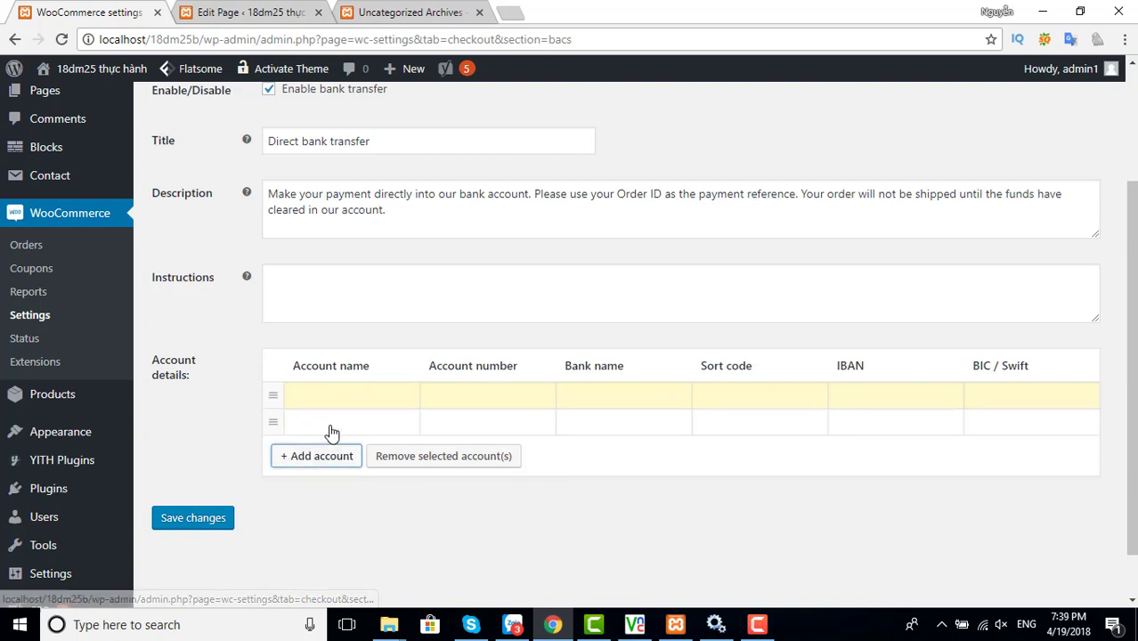
left_click(335, 396)
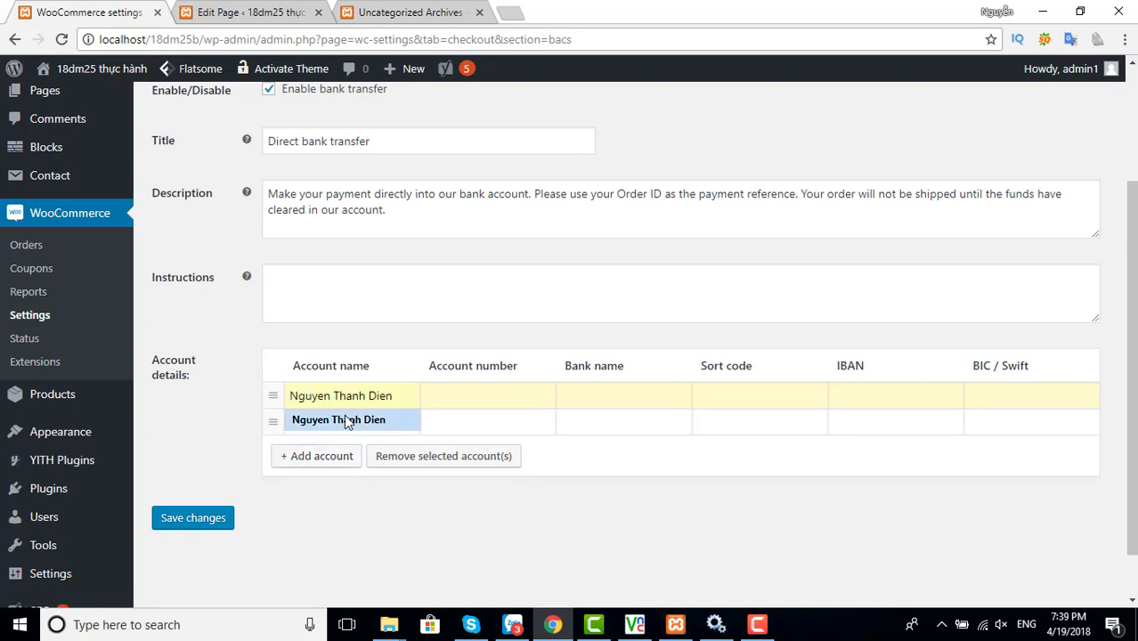
left_click(347, 422)
left_click(469, 396)
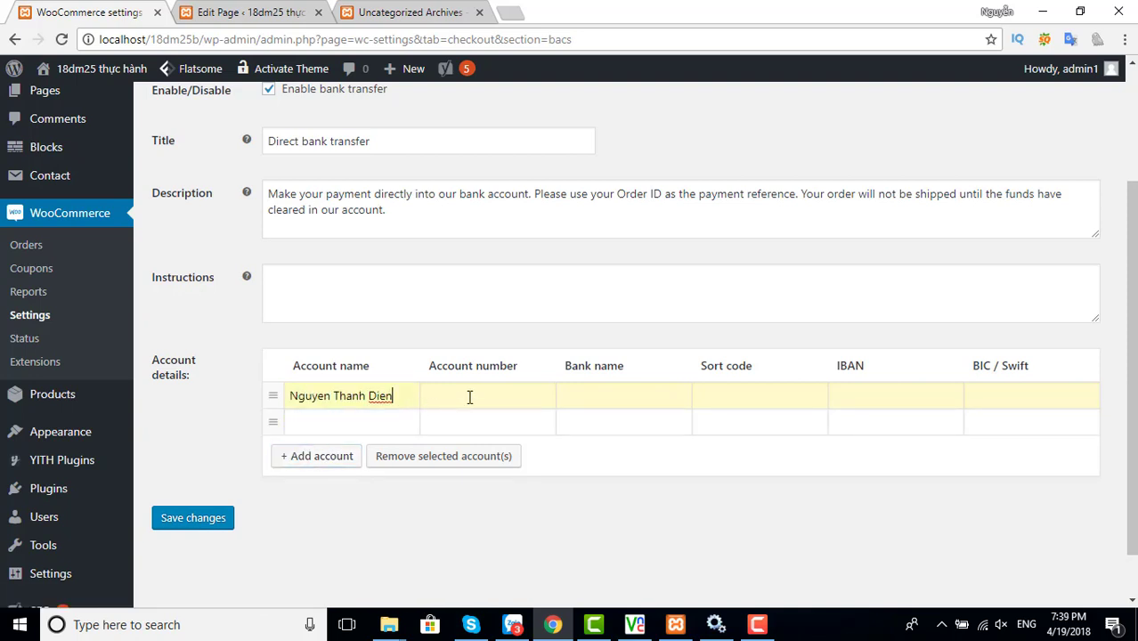
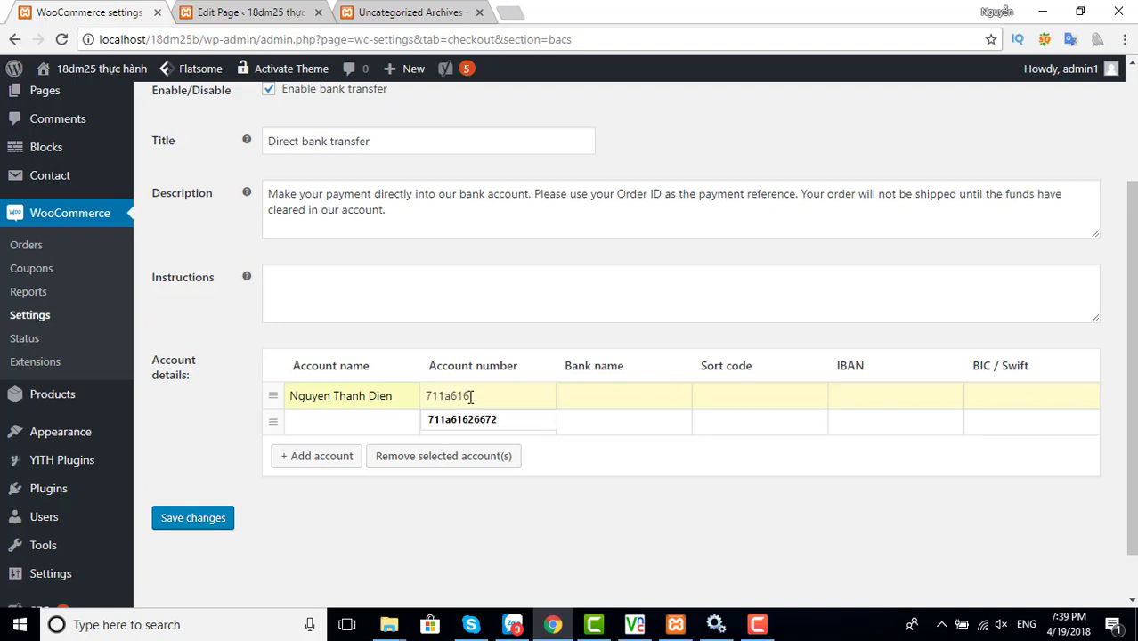
key("Tab")
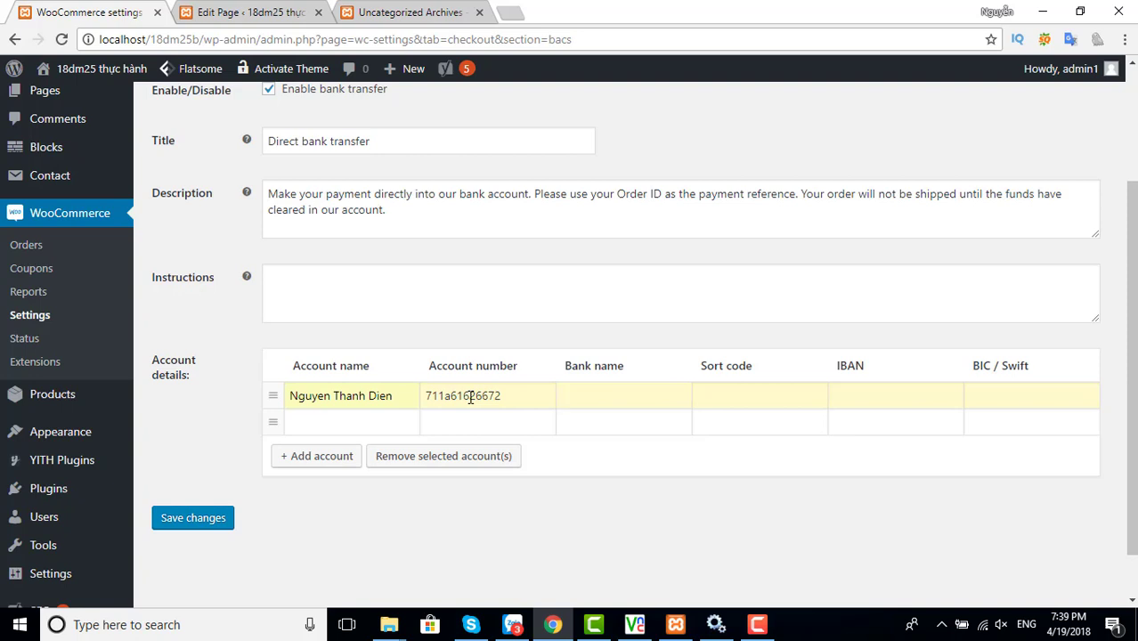
type("vietcombank")
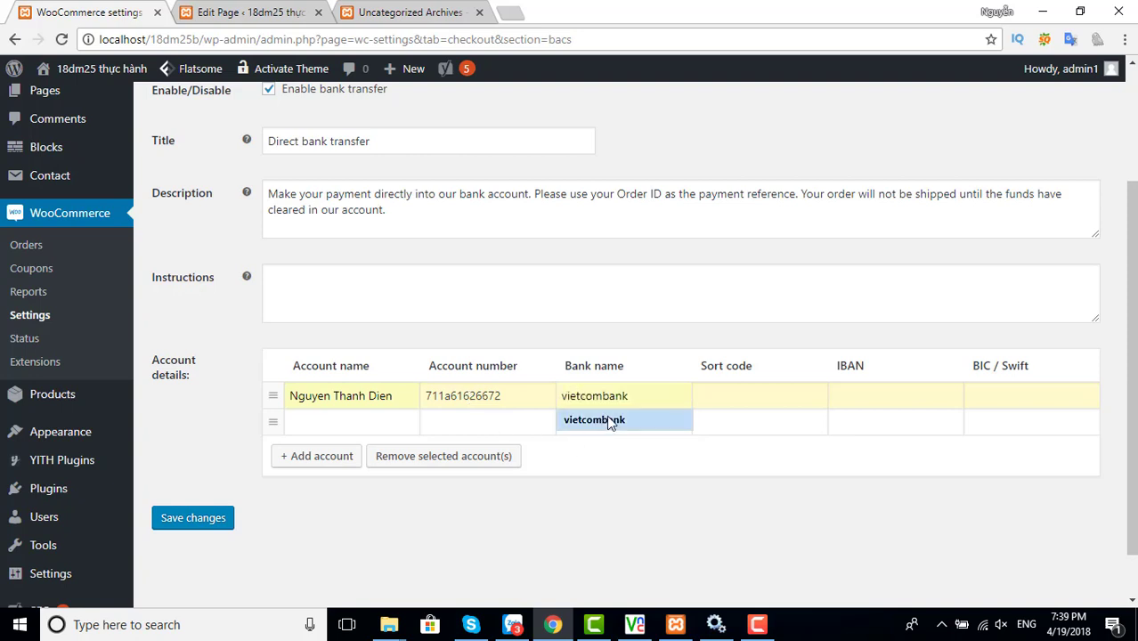
left_click(610, 423)
left_click(749, 398)
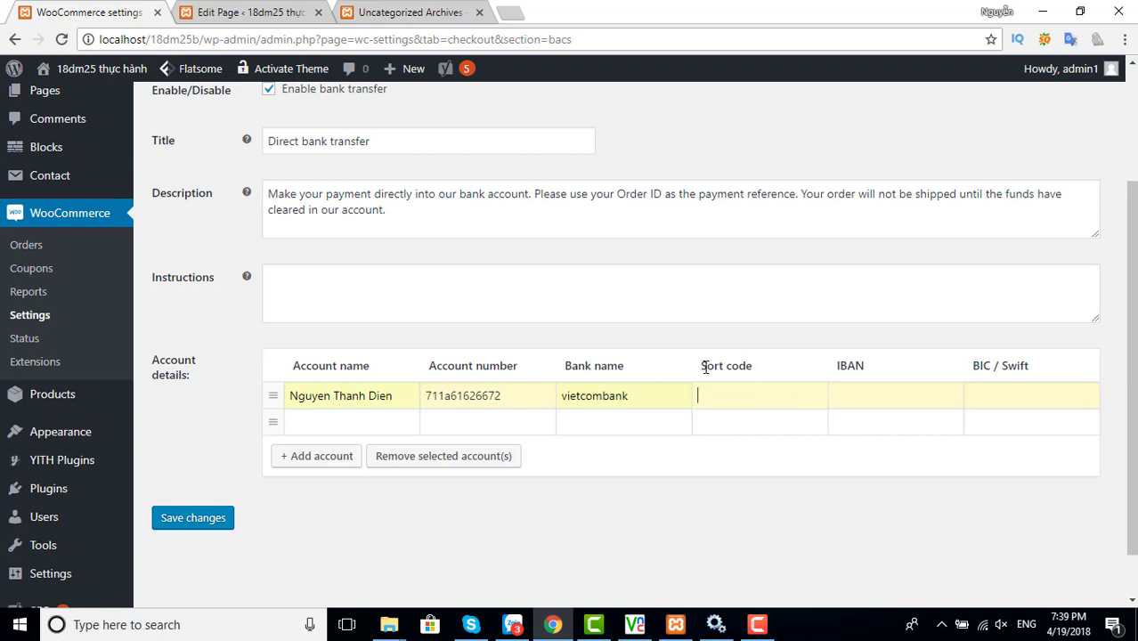
Look over the Sort code and BIC / Swift columns, then save the bank transfer settings
left_click_drag(708, 366, 888, 364)
left_click(854, 368)
left_click_drag(970, 366, 1036, 372)
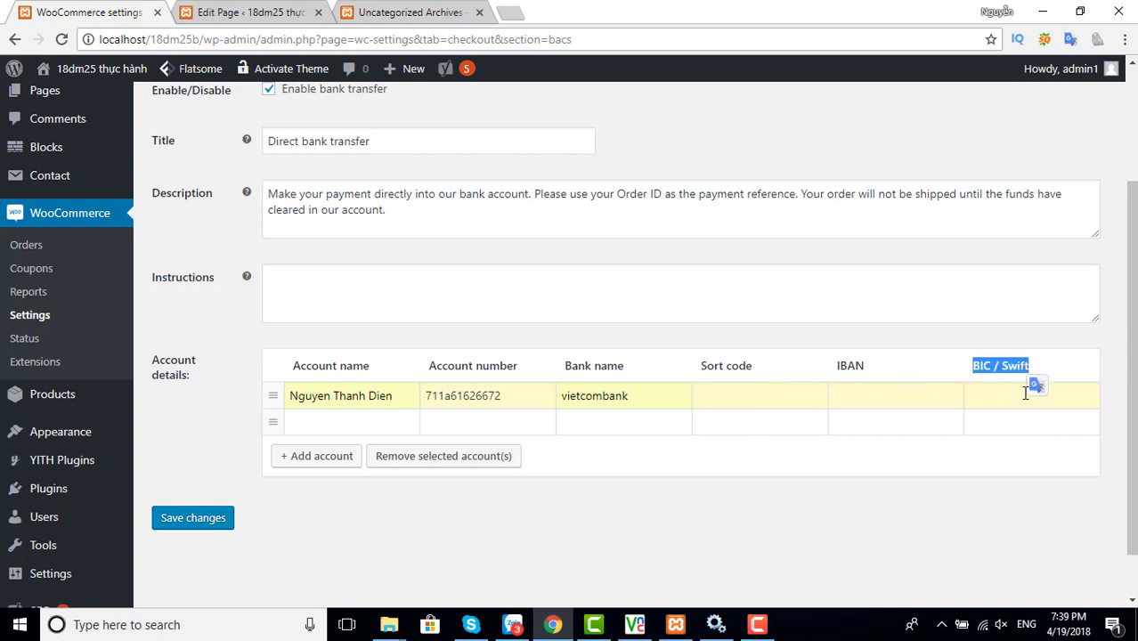
left_click(1013, 397)
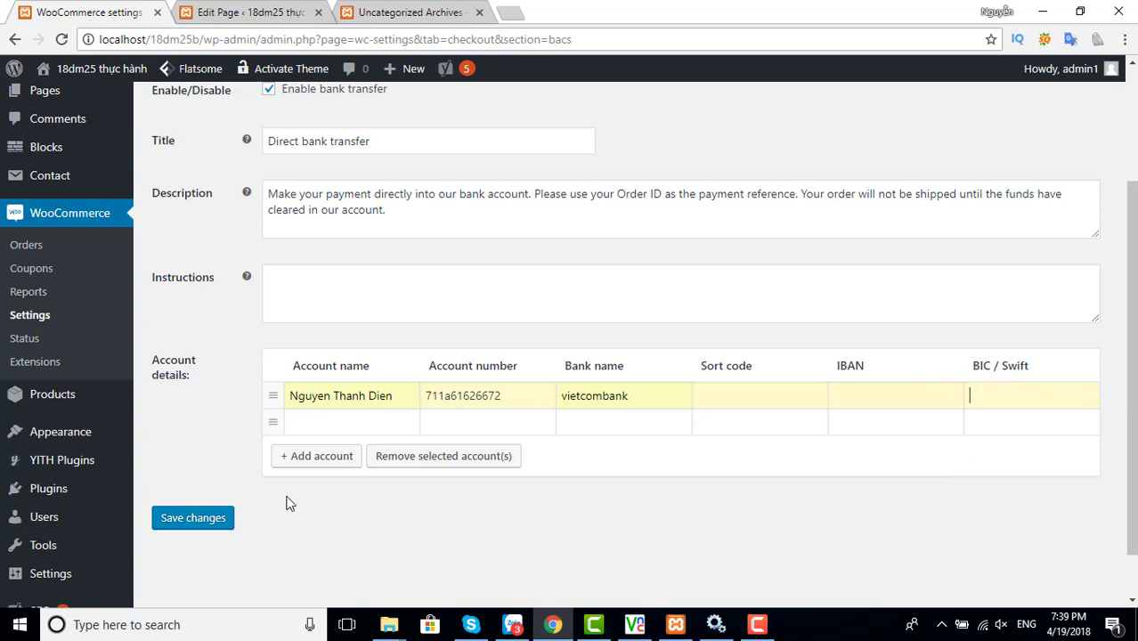
left_click(359, 425)
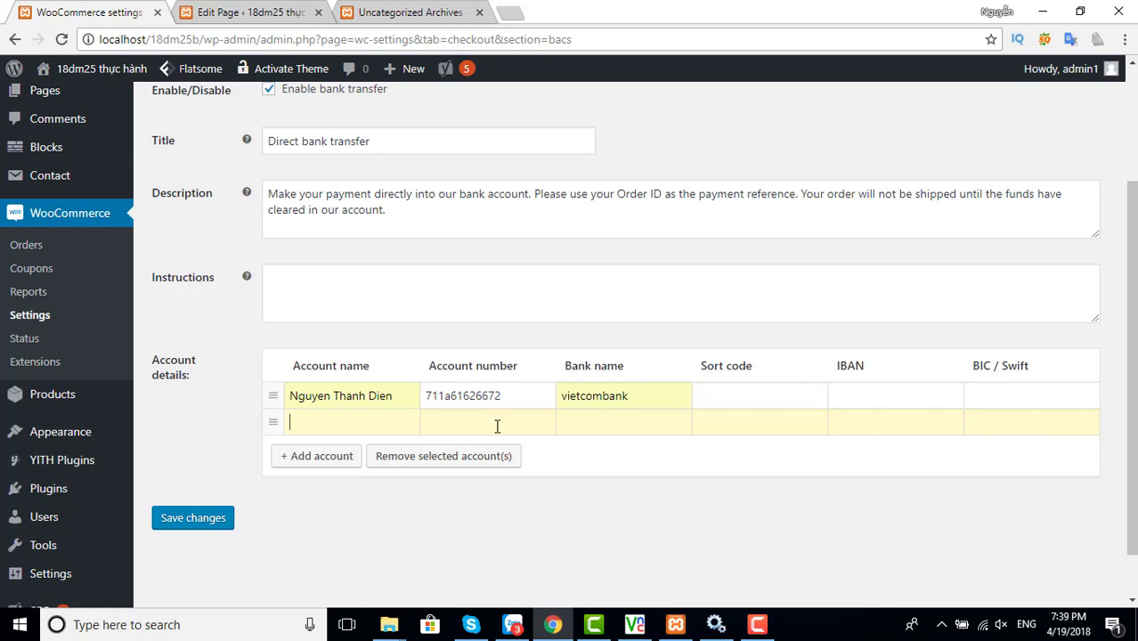
key("Tab")
left_click(214, 520)
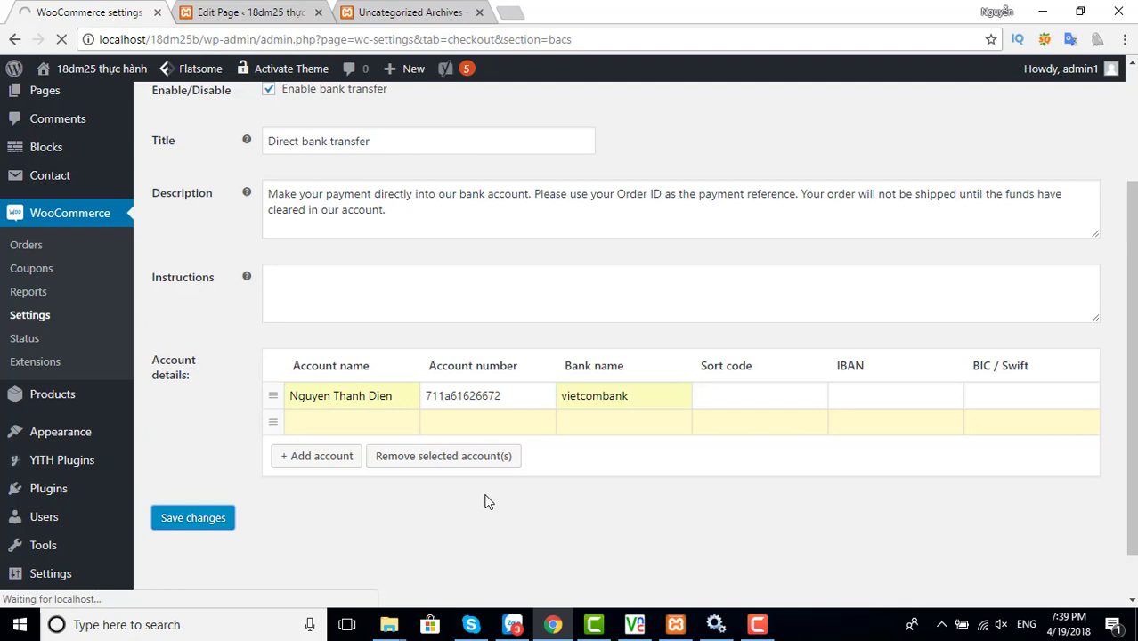
scroll(492, 495, "down", 1)
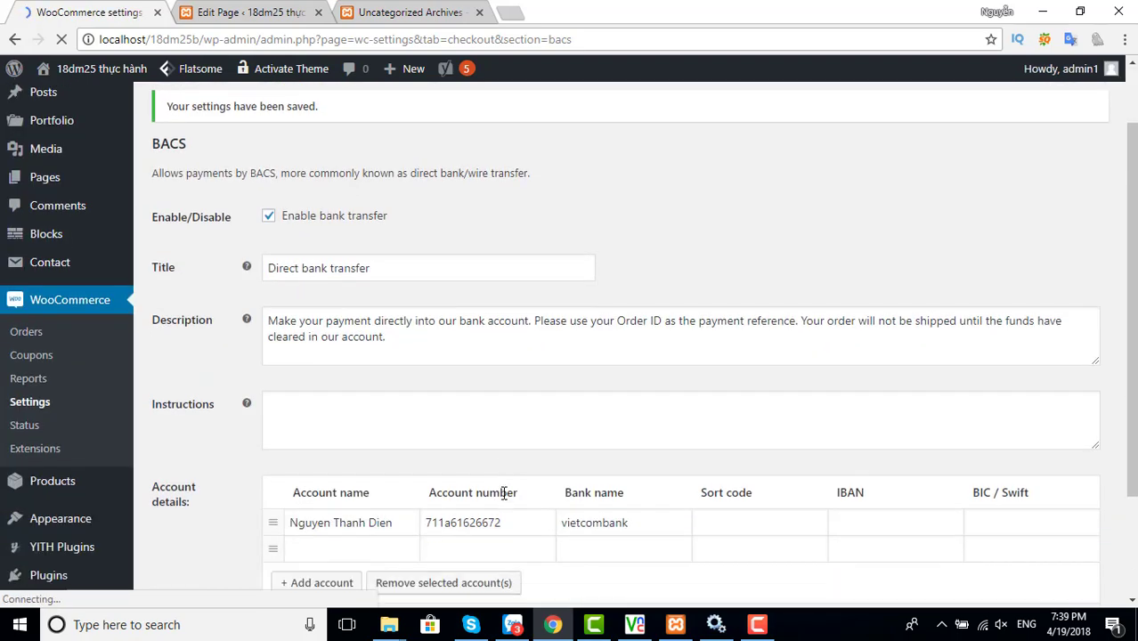
scroll(503, 497, "down", 2)
scroll(503, 489, "up", 4)
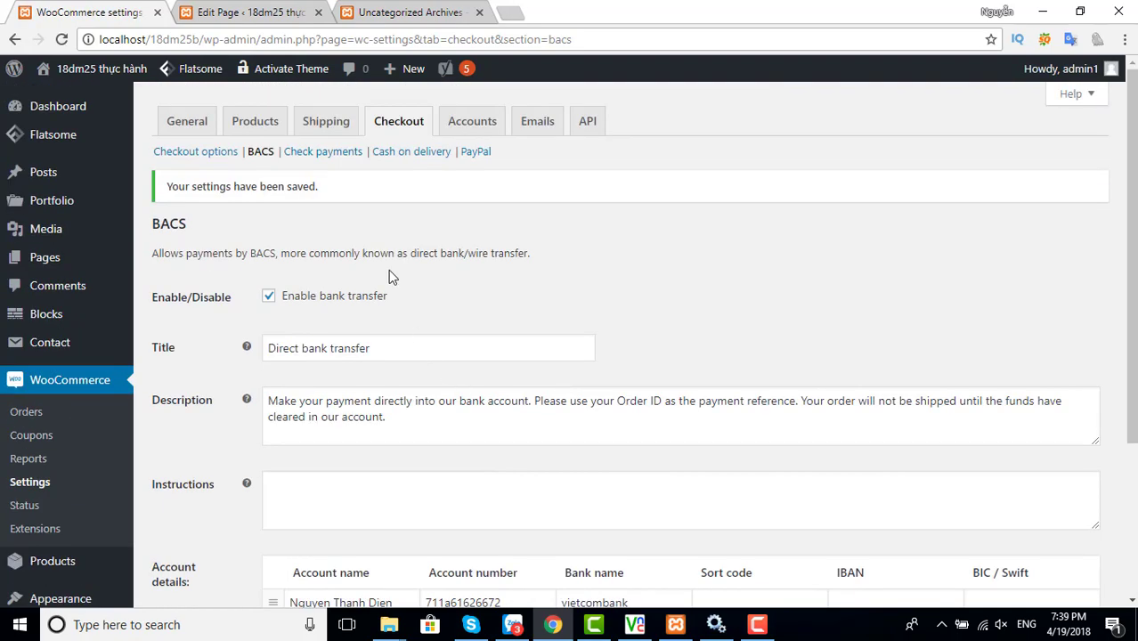
View Check payments, leaving it disabled, then open the Cash on delivery settings
left_click(329, 153)
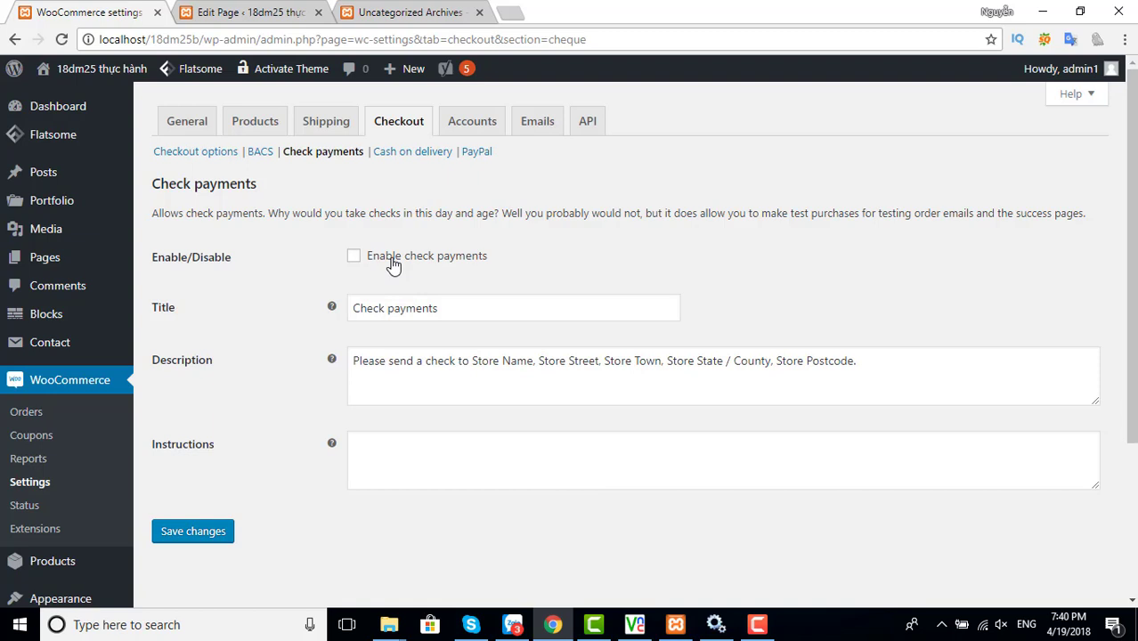
left_click(418, 159)
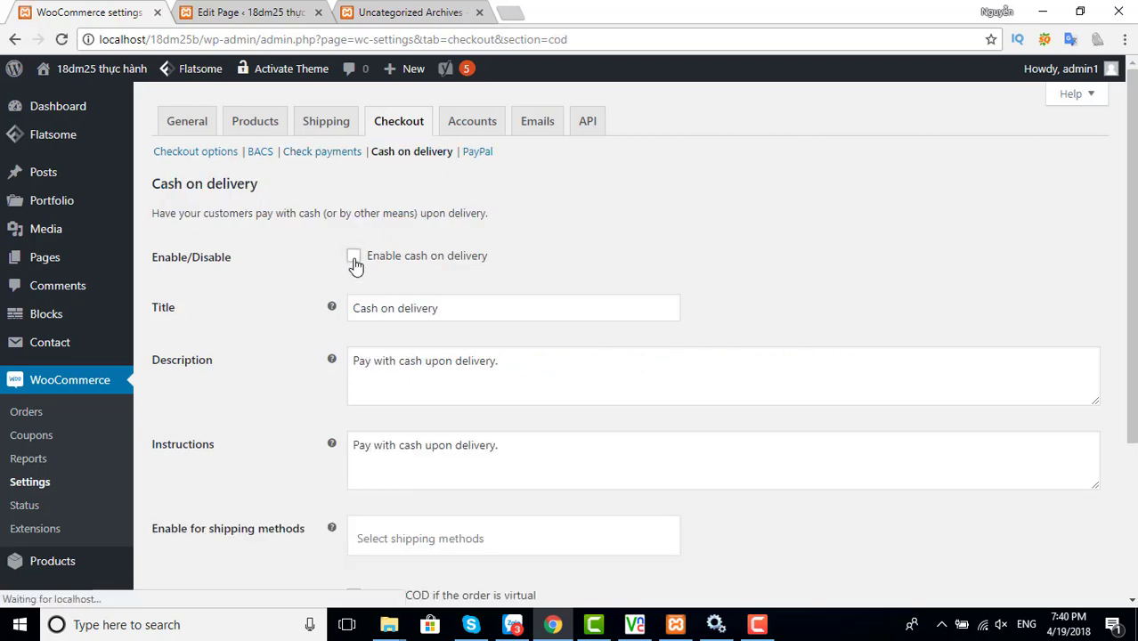
Enable cash on delivery and rename its title to 'Thanh Toán Khi Giao Hàng'
left_click(353, 258)
left_click_drag(414, 308, 355, 317)
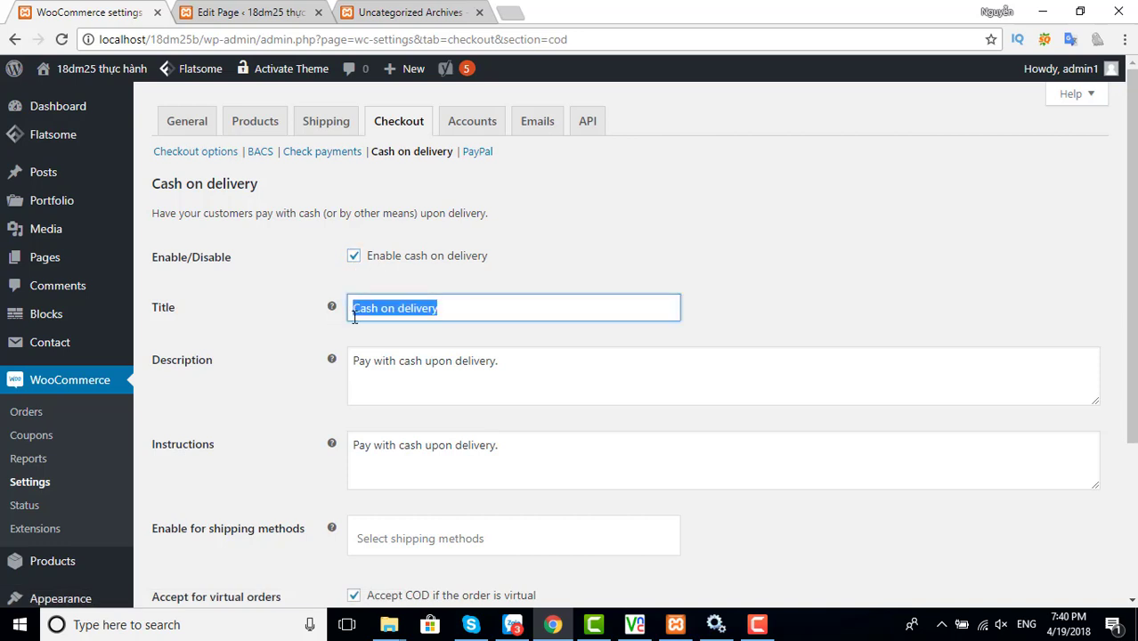
type("thanh")
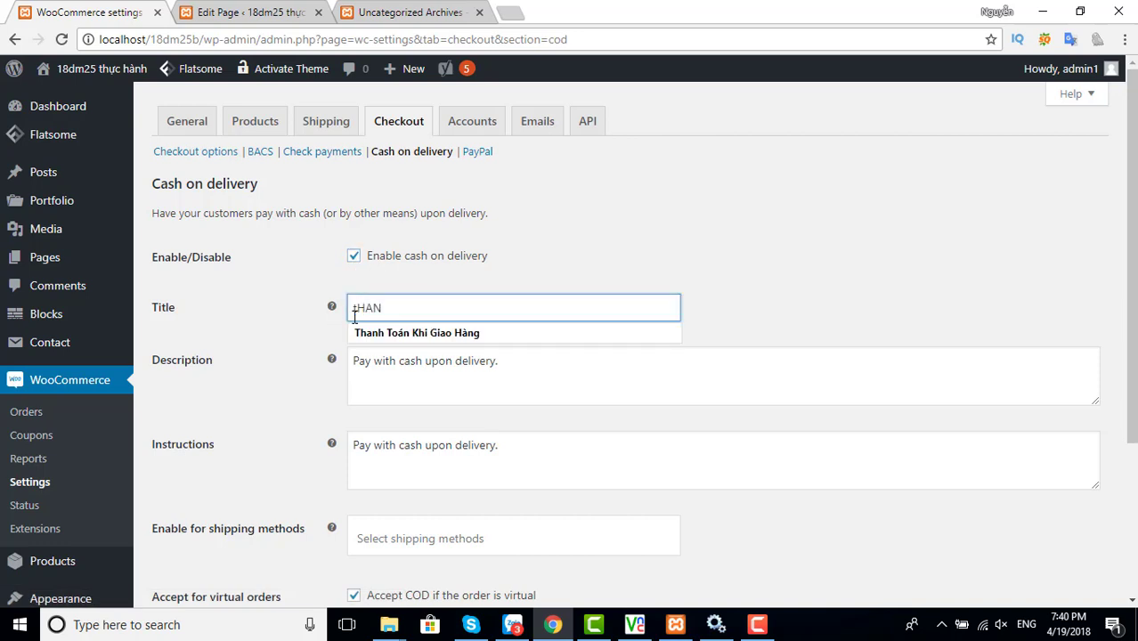
left_click(398, 336)
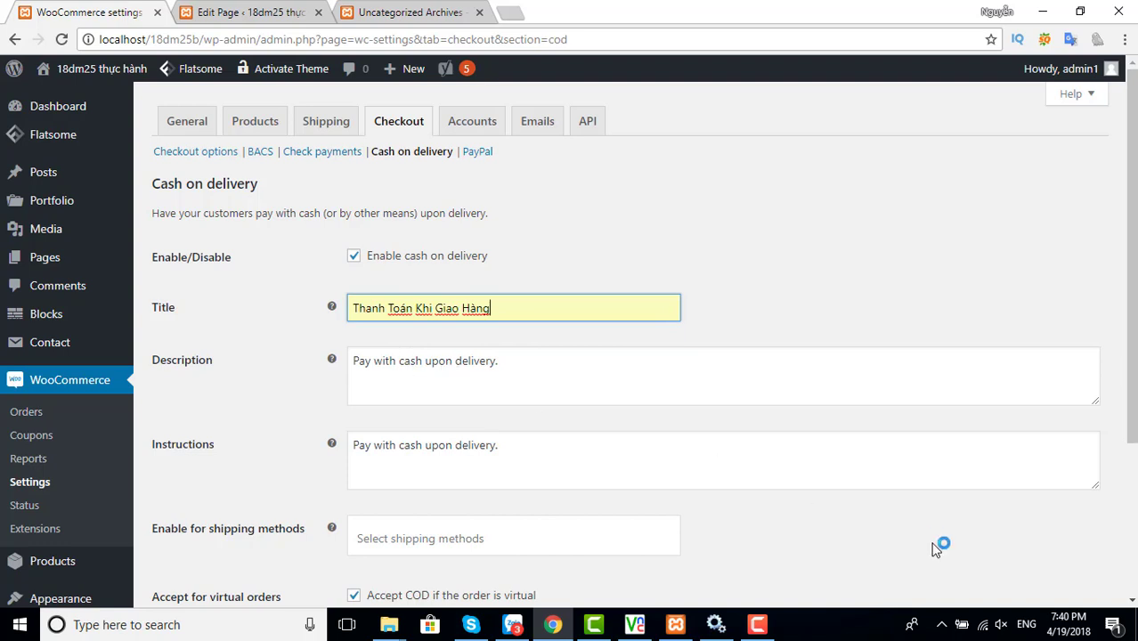
Limit cash on delivery to Free shipping, save it, and bring up the PayPal settings
scroll(498, 445, "down", 2)
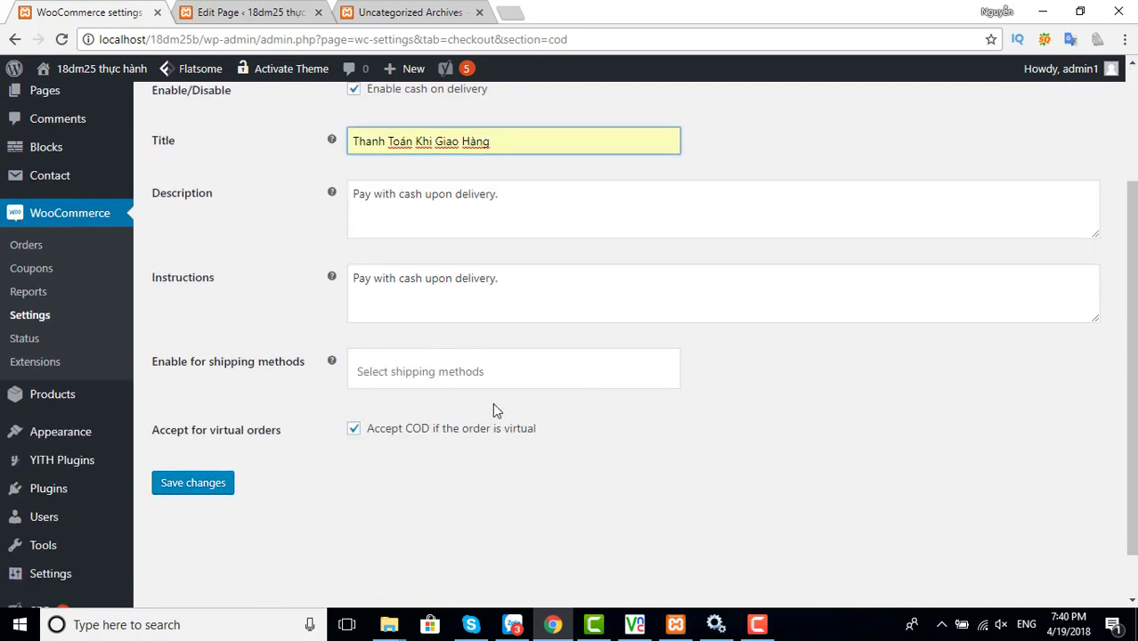
left_click(443, 378)
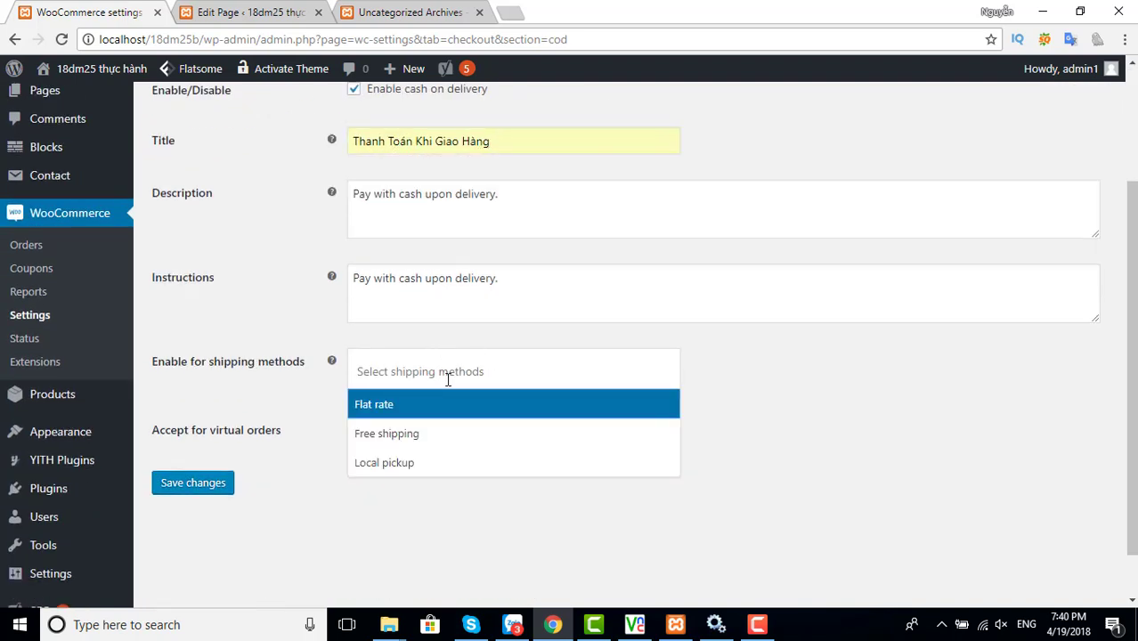
left_click(407, 434)
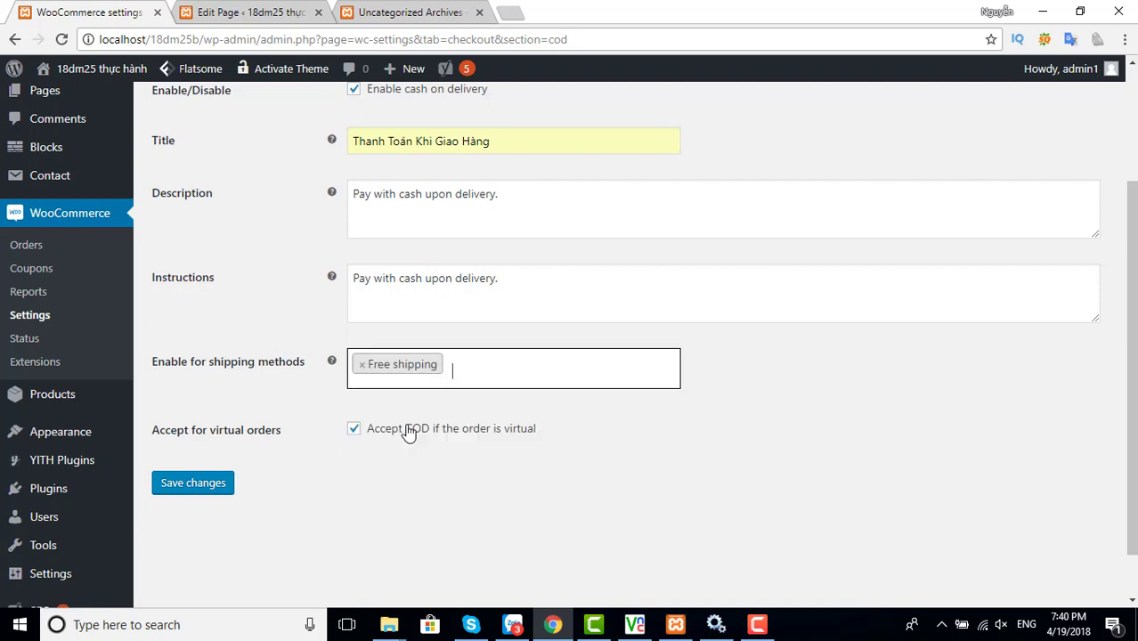
left_click(194, 488)
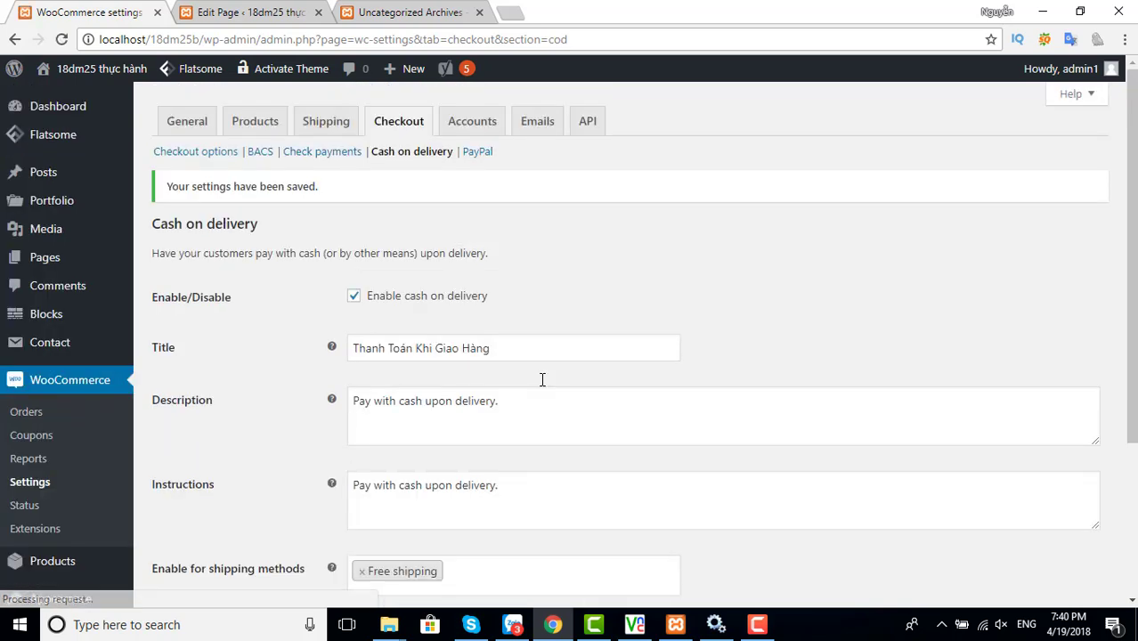
left_click(477, 154)
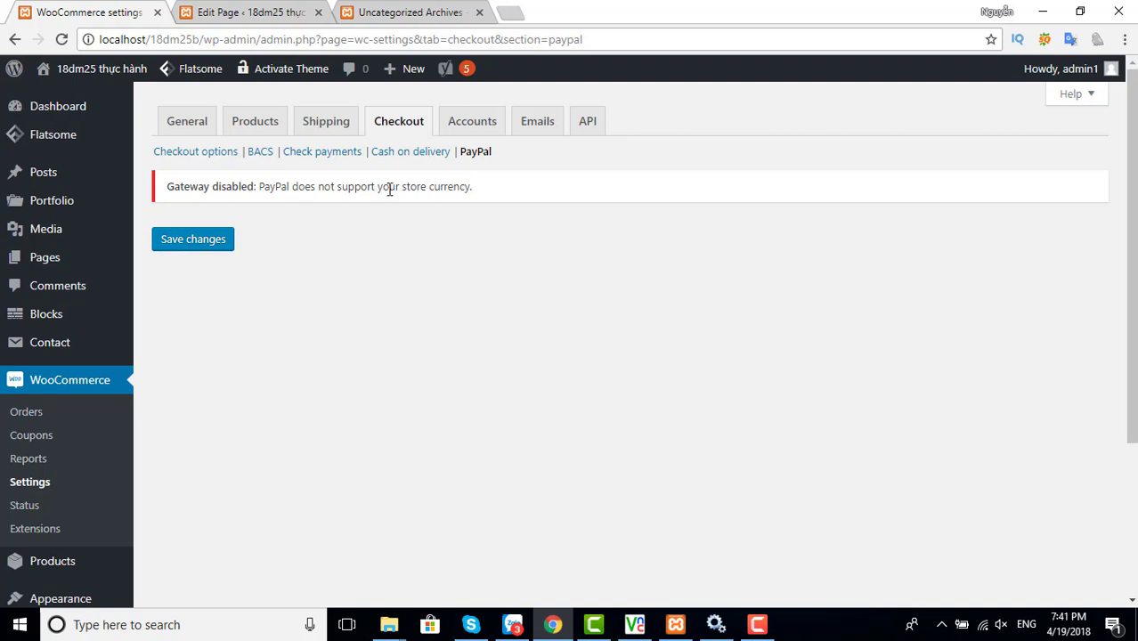
Allow customer registration on the My account page, save the Accounts settings, then go to Emails
left_click(471, 129)
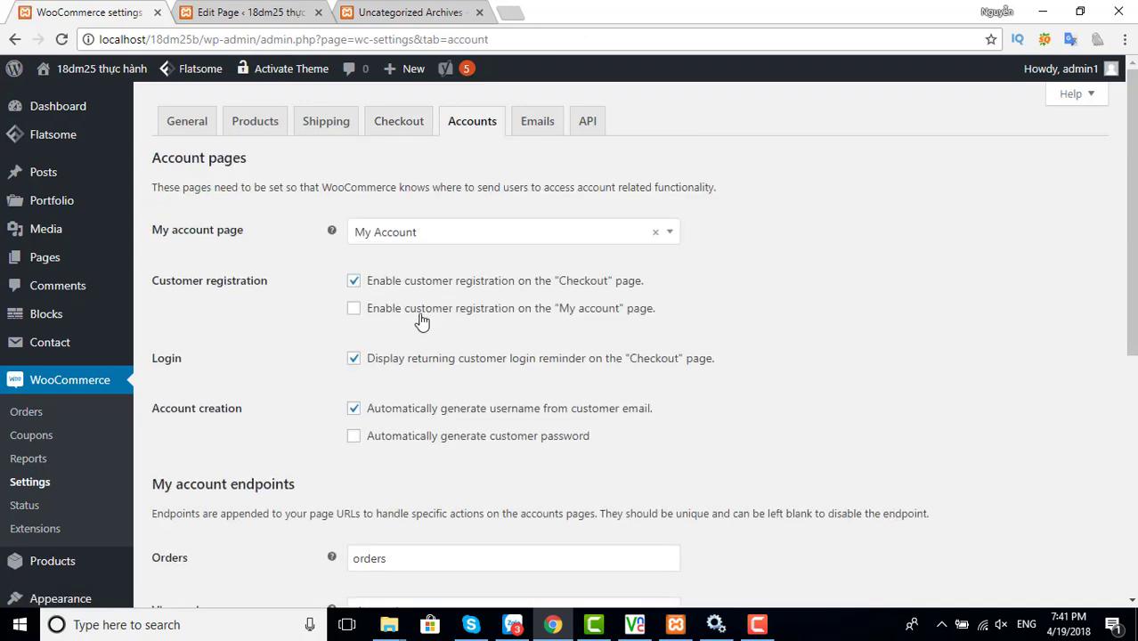
scroll(422, 323, "down", 3)
scroll(422, 322, "down", 2)
scroll(418, 315, "up", 5)
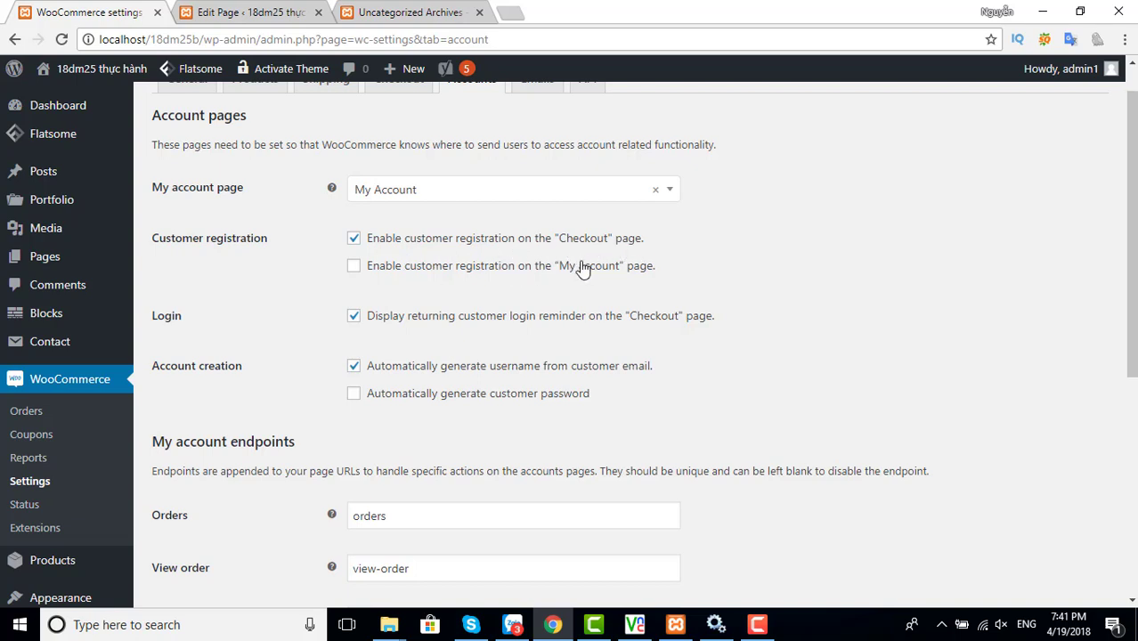
left_click(354, 267)
scroll(463, 285, "up", 1)
scroll(483, 307, "down", 5)
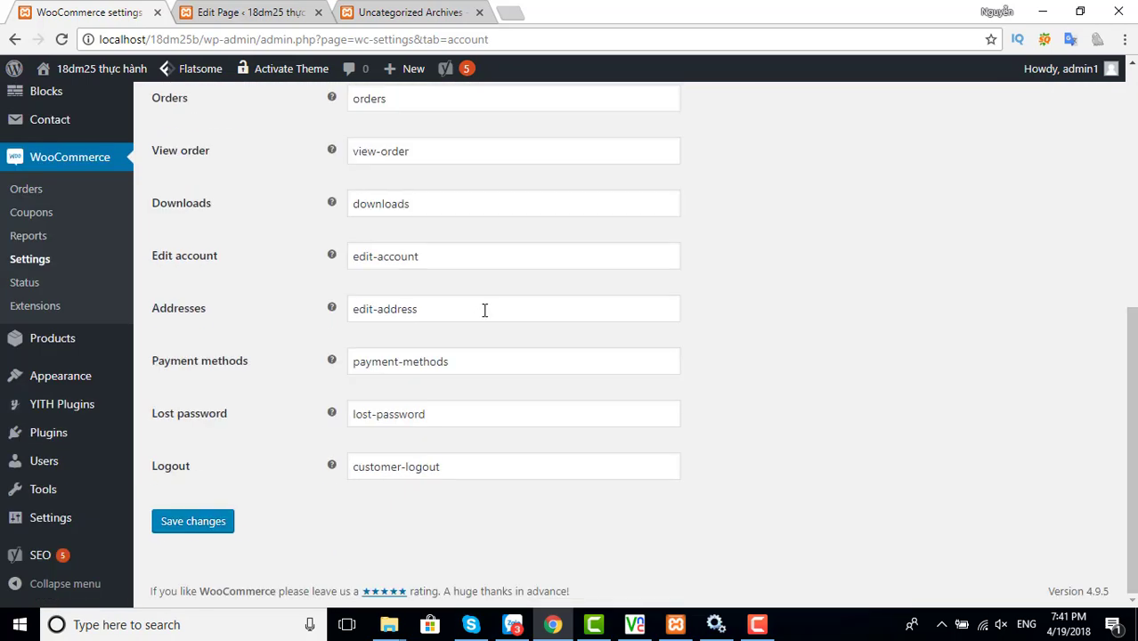
left_click(212, 523)
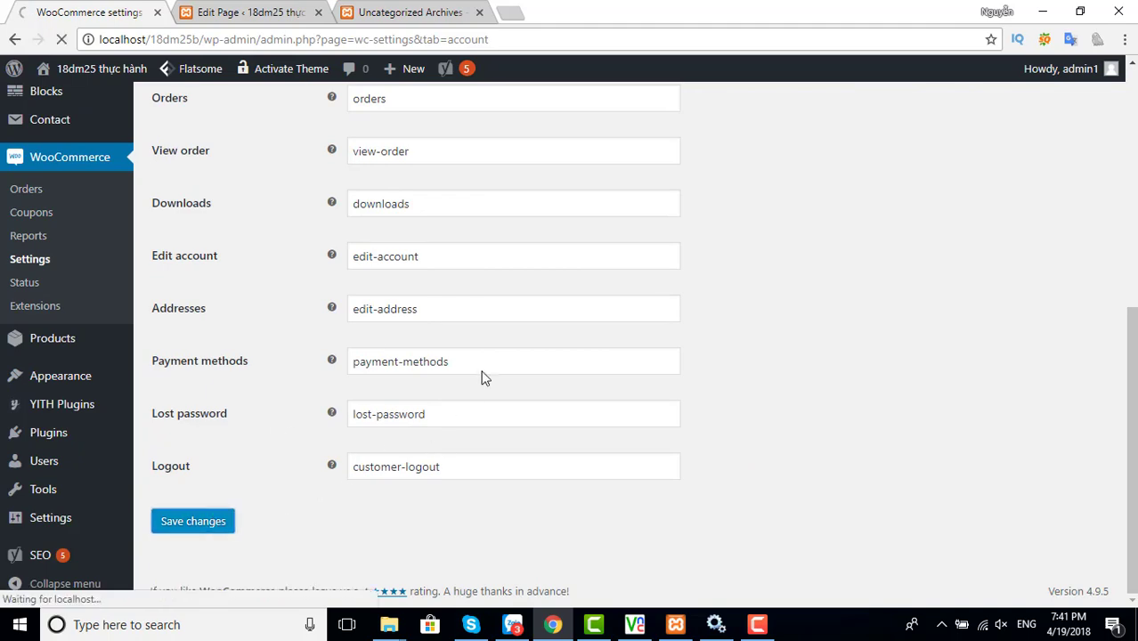
scroll(487, 330, "up", 5)
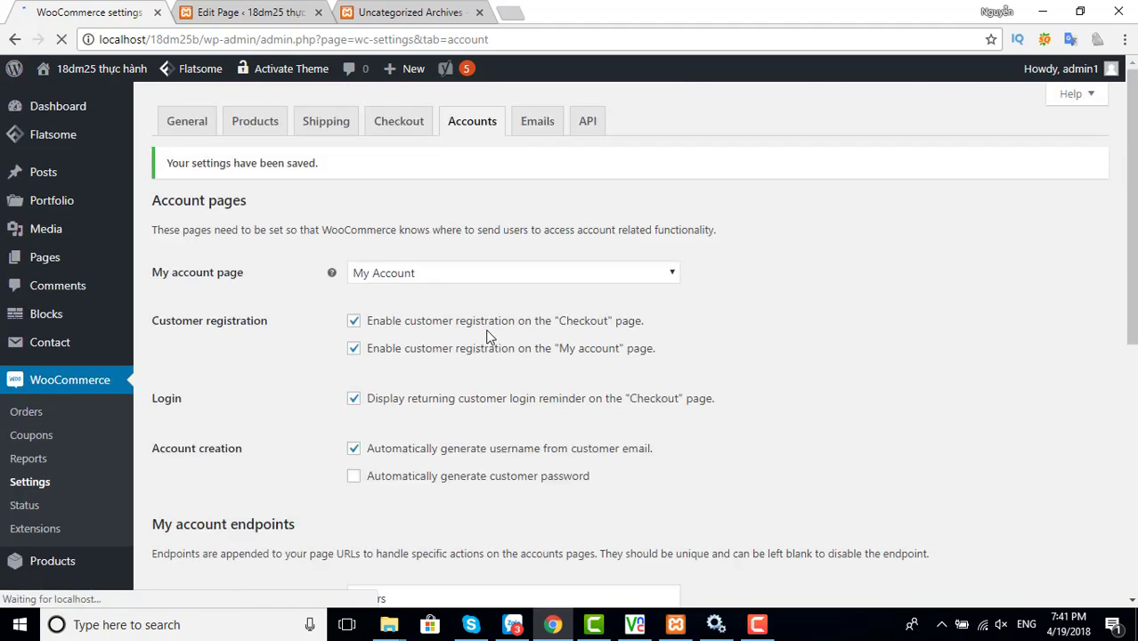
left_click(534, 126)
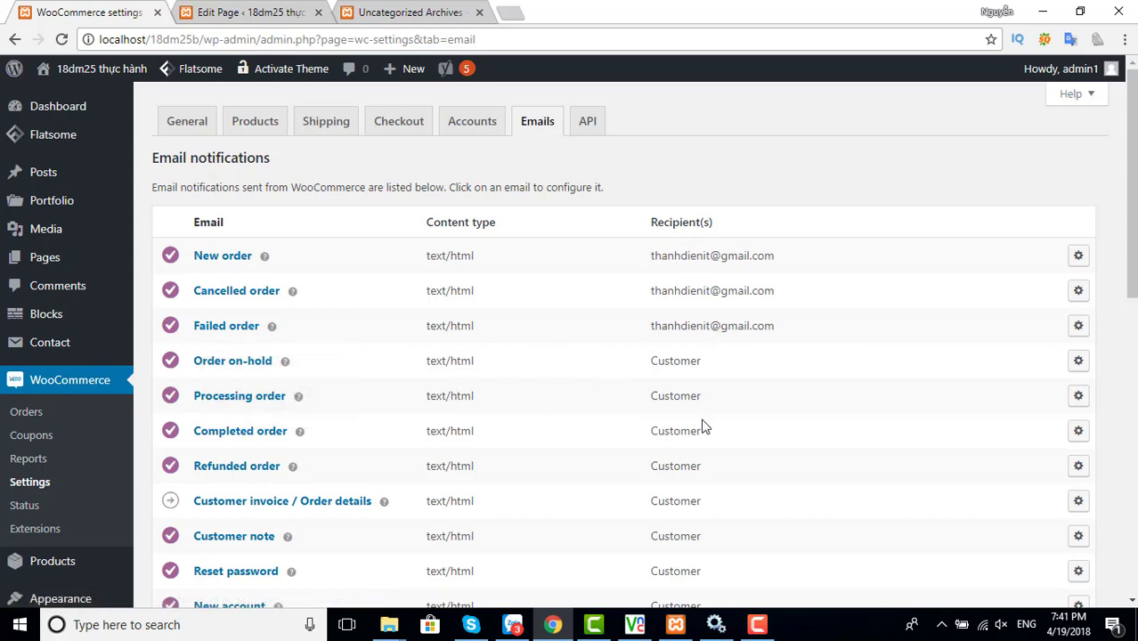
Look over the email From name and From address fields, then move to the API settings
scroll(750, 400, "down", 5)
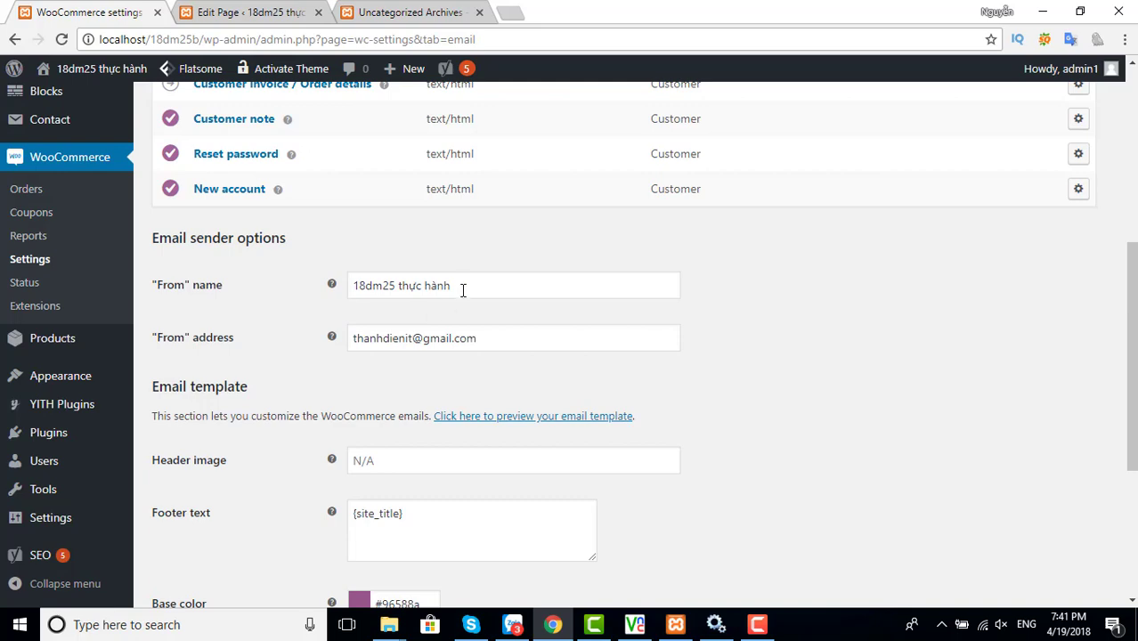
left_click_drag(461, 285, 353, 285)
left_click_drag(468, 338, 347, 340)
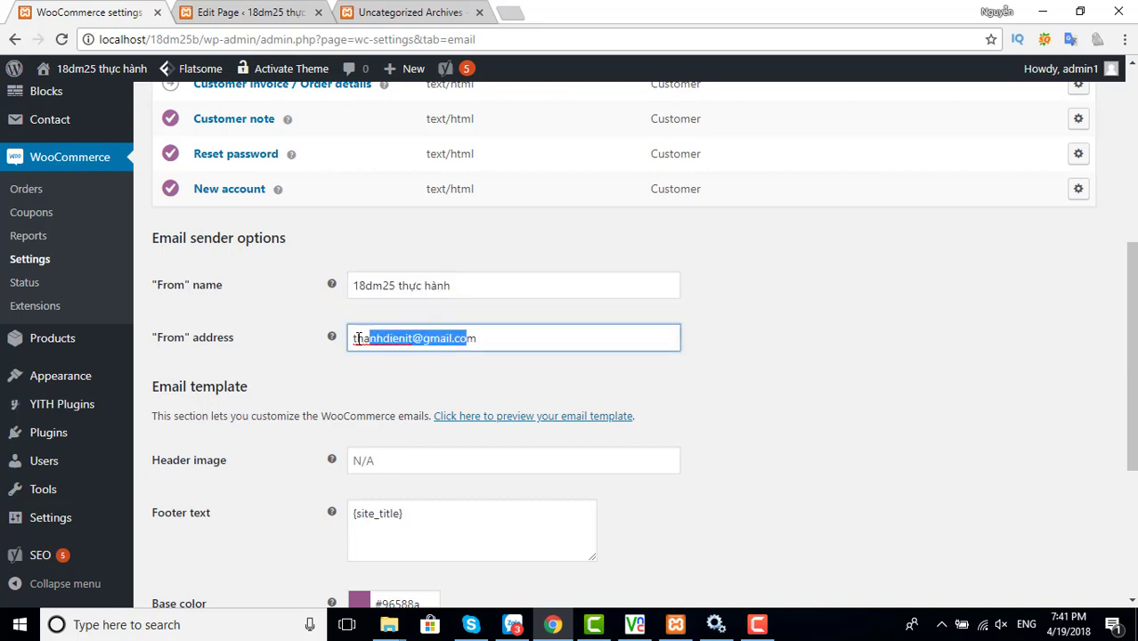
scroll(488, 379, "down", 4)
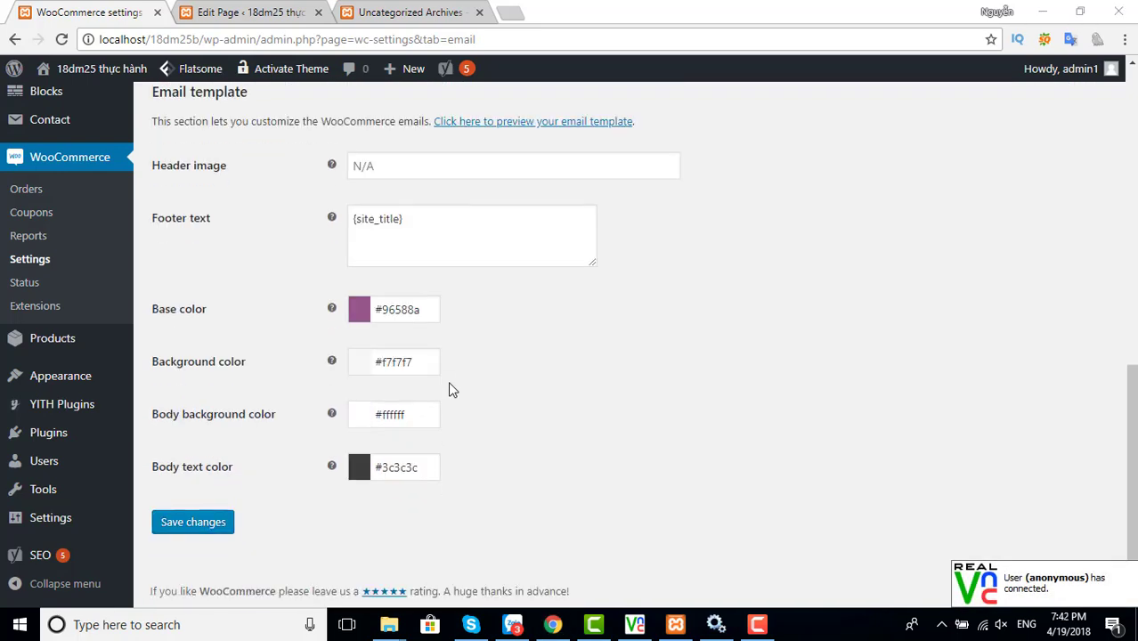
scroll(363, 340, "up", 8)
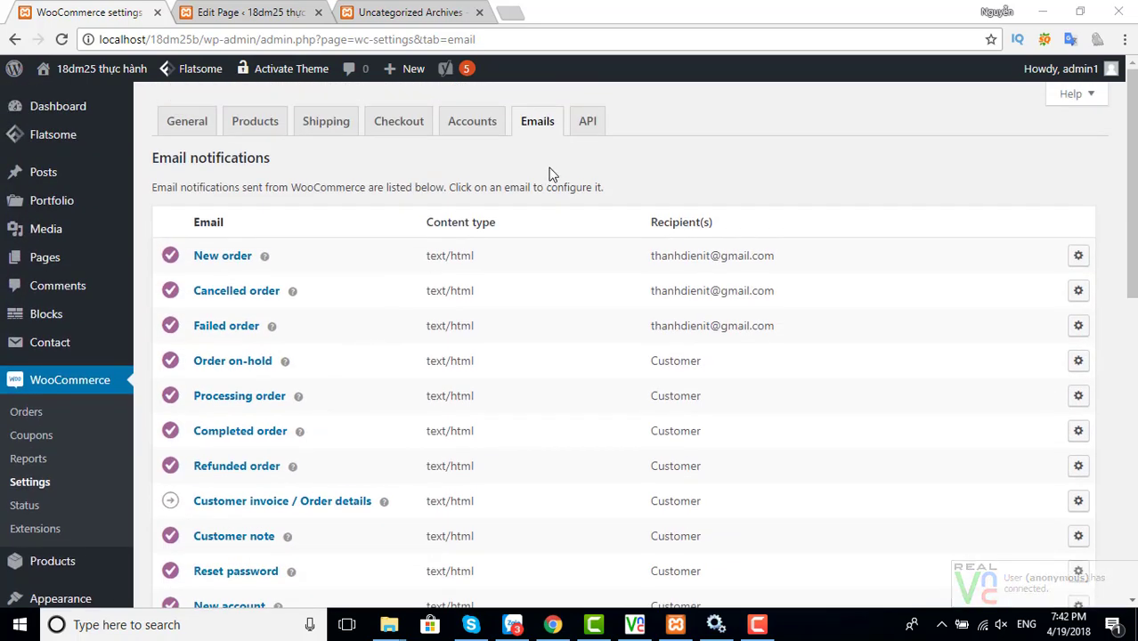
left_click(579, 129)
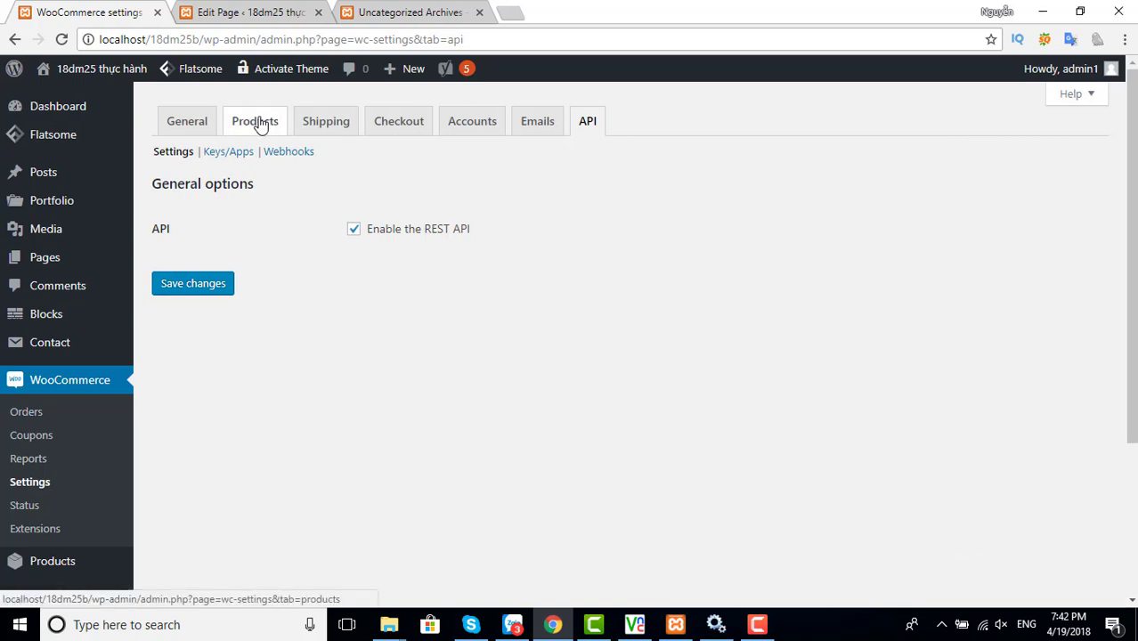
Return to the General store settings, then go to Plugins > Add New
left_click(185, 127)
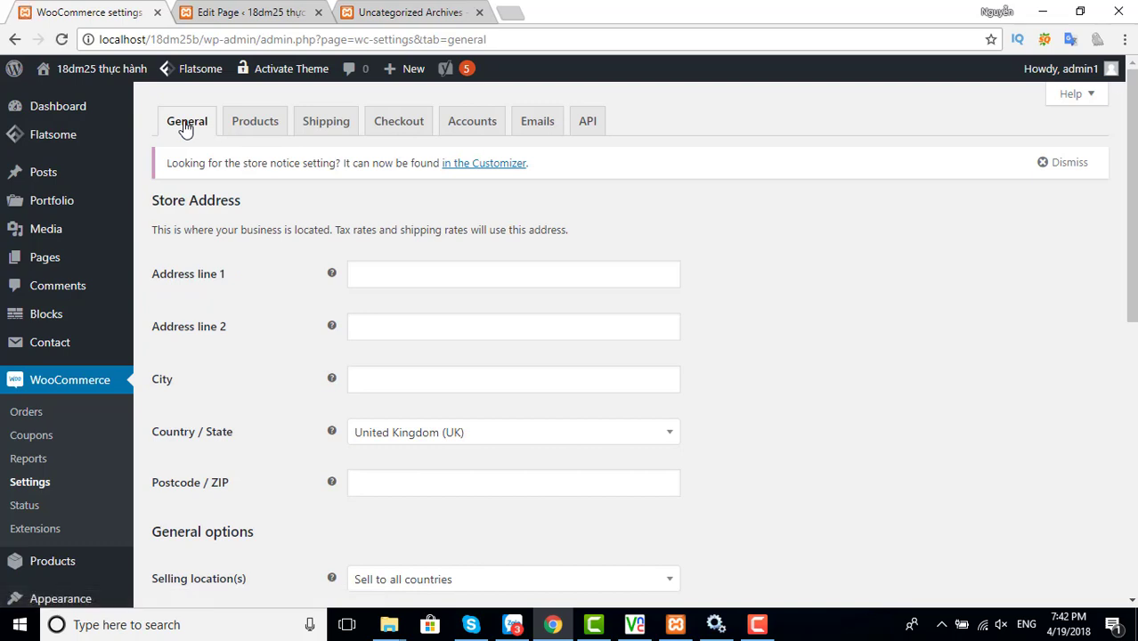
scroll(41, 318, "down", 3)
mouse_move(51, 436)
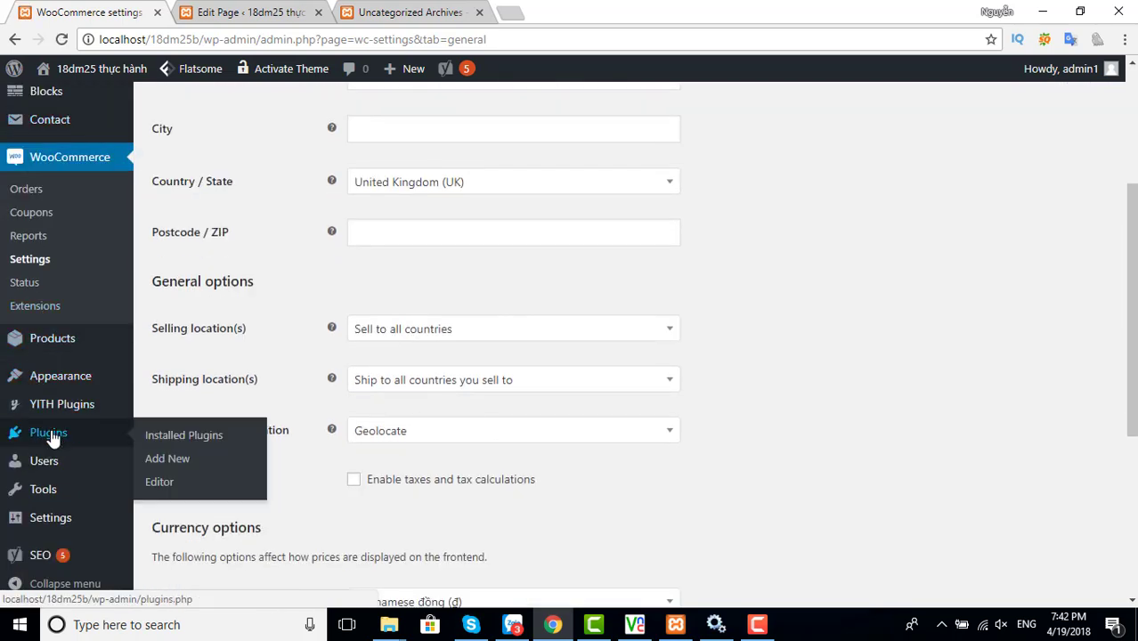
left_click(170, 461)
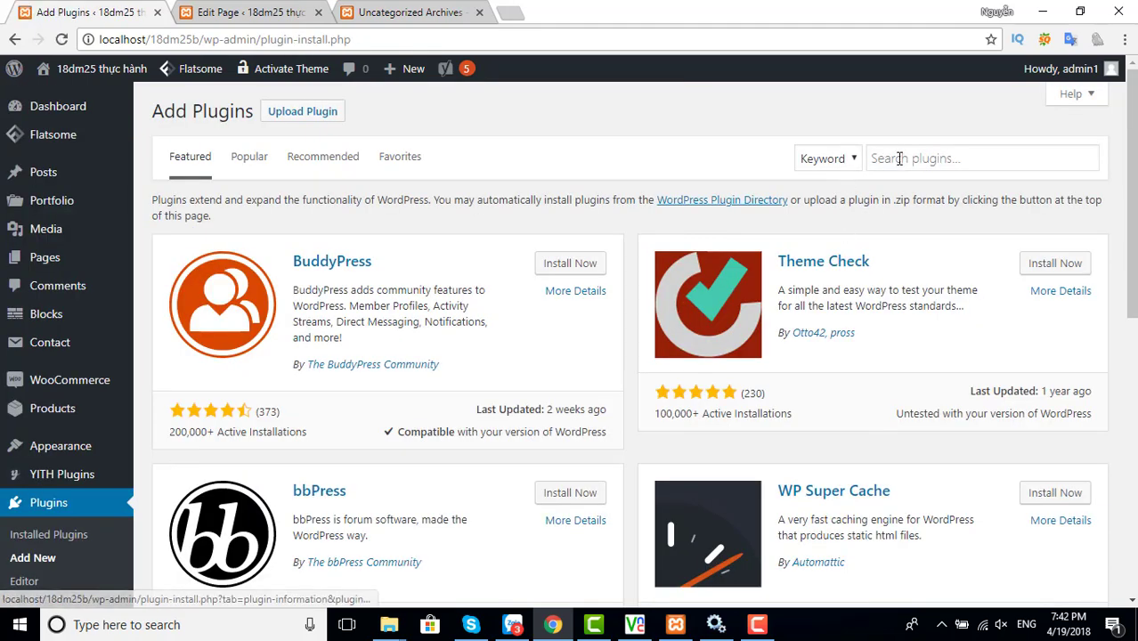
Search plugins for 'WOO VIET', then install and activate Woo Viet – WooCommerce for Vietnam
left_click(899, 158)
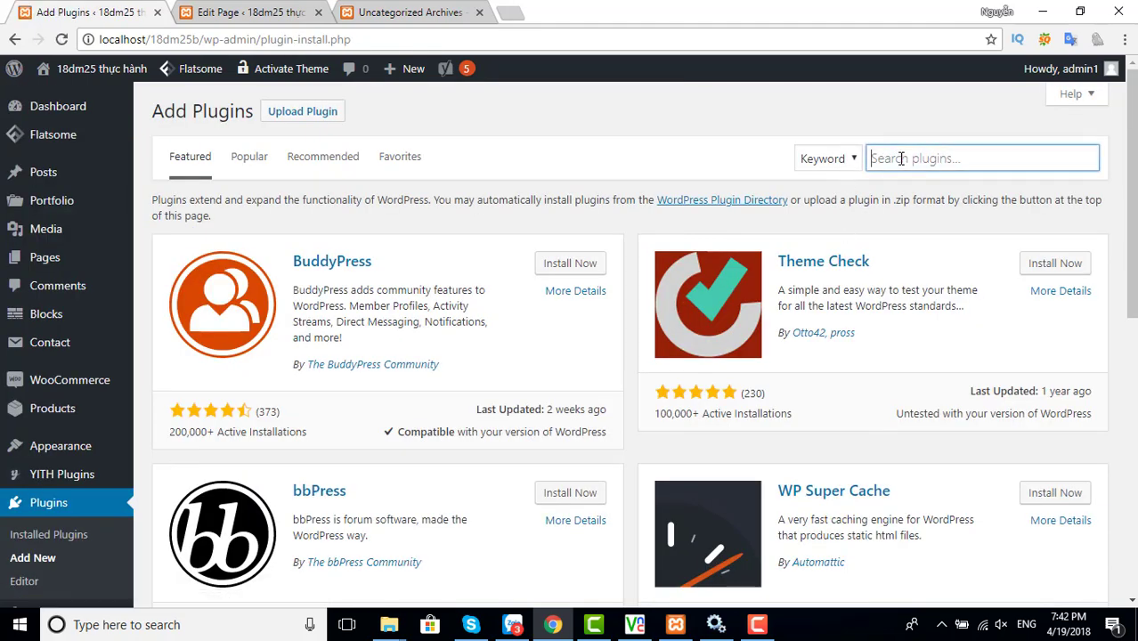
type("WOO")
key("Return")
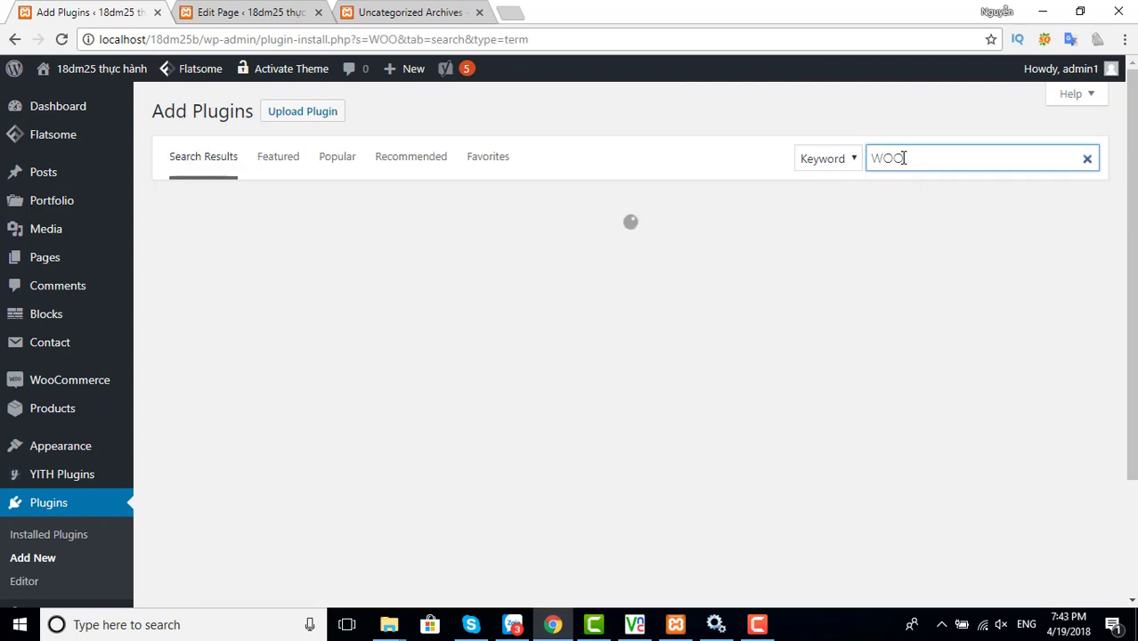
type("VIET")
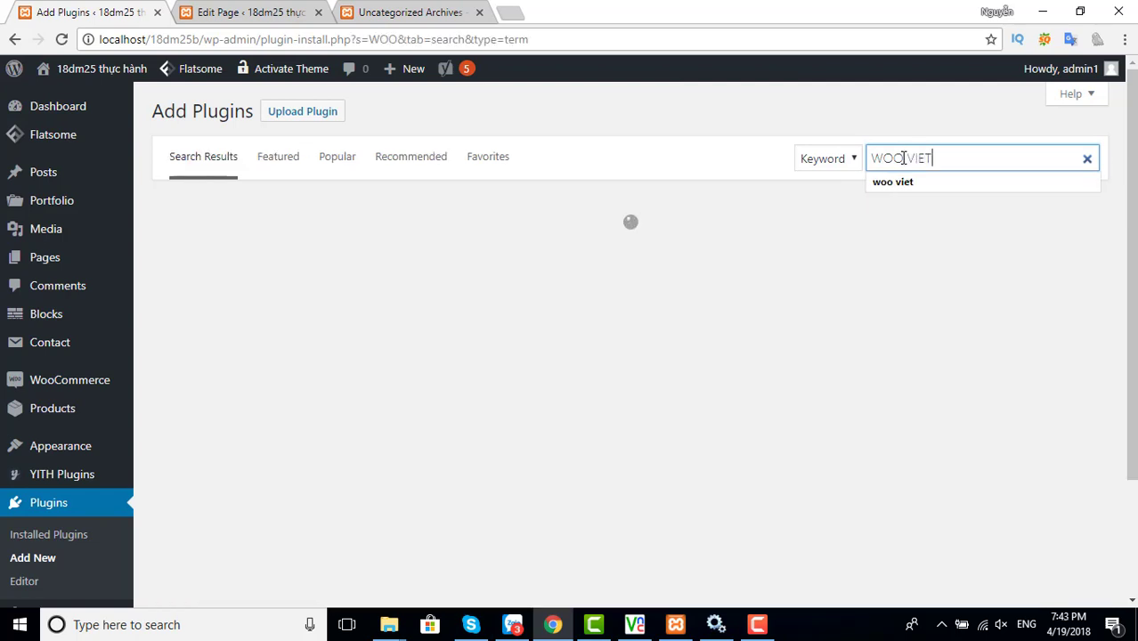
key("Return")
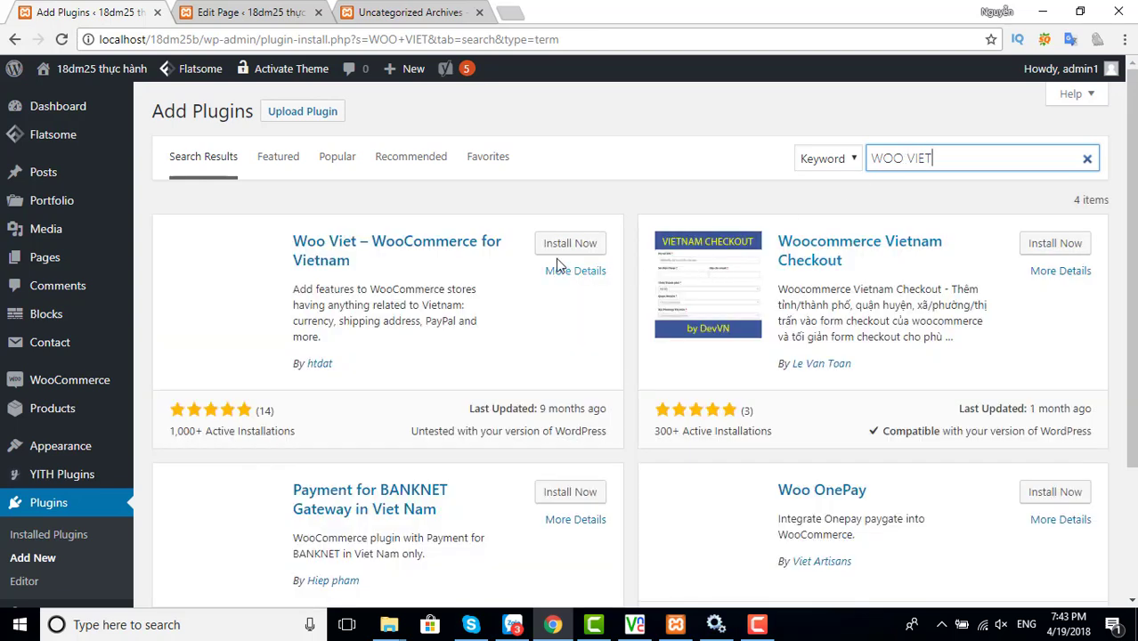
left_click(569, 250)
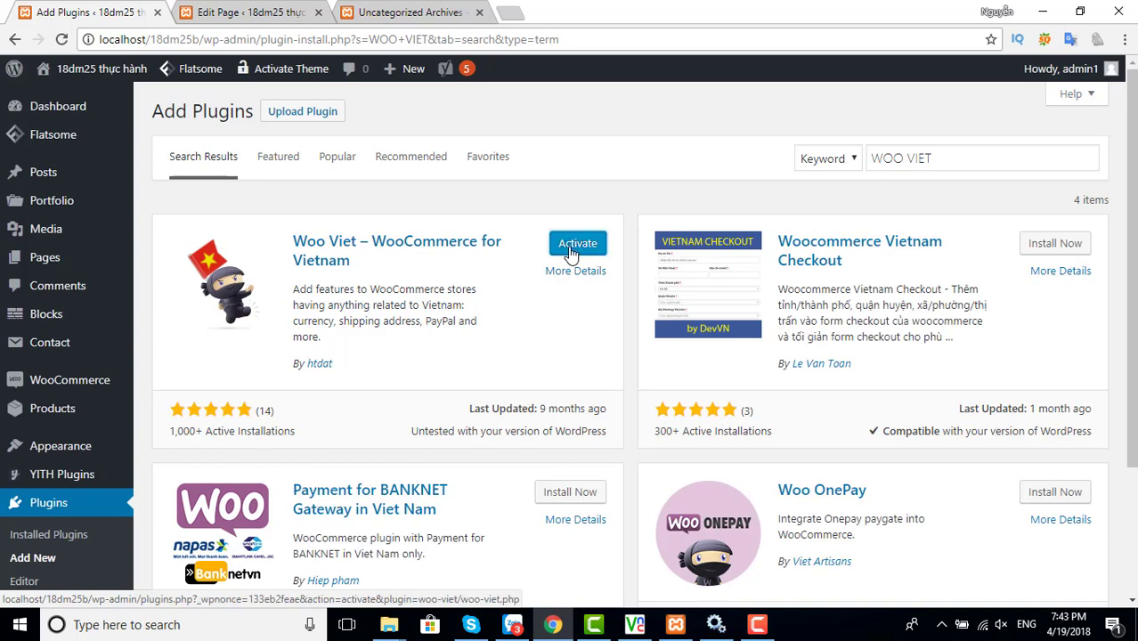
left_click(574, 245)
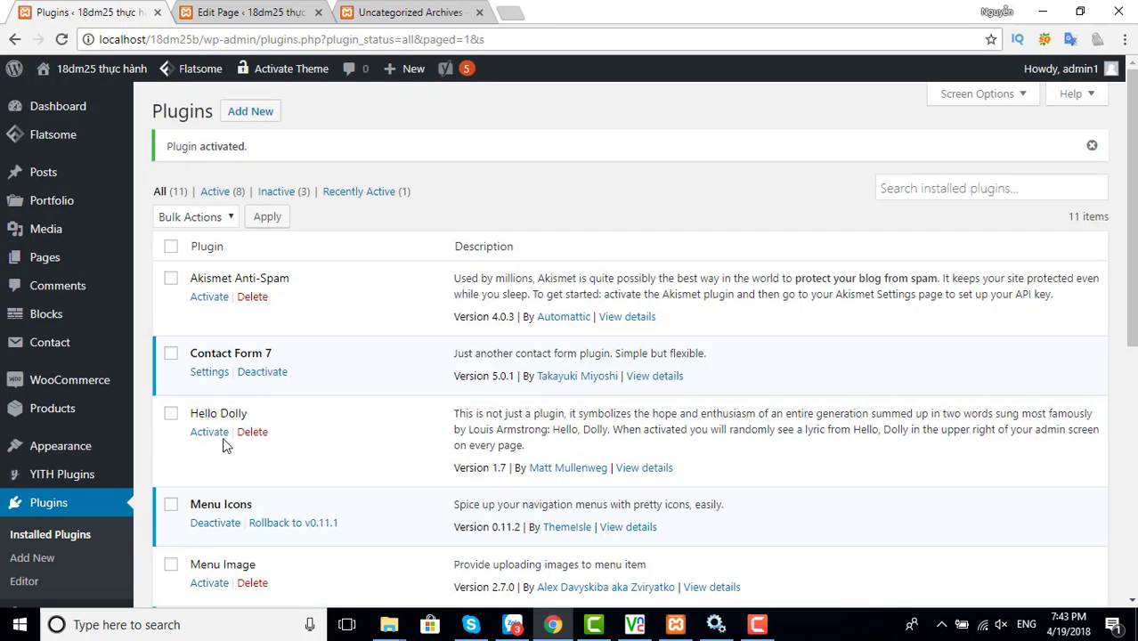
scroll(77, 481, "down", 2)
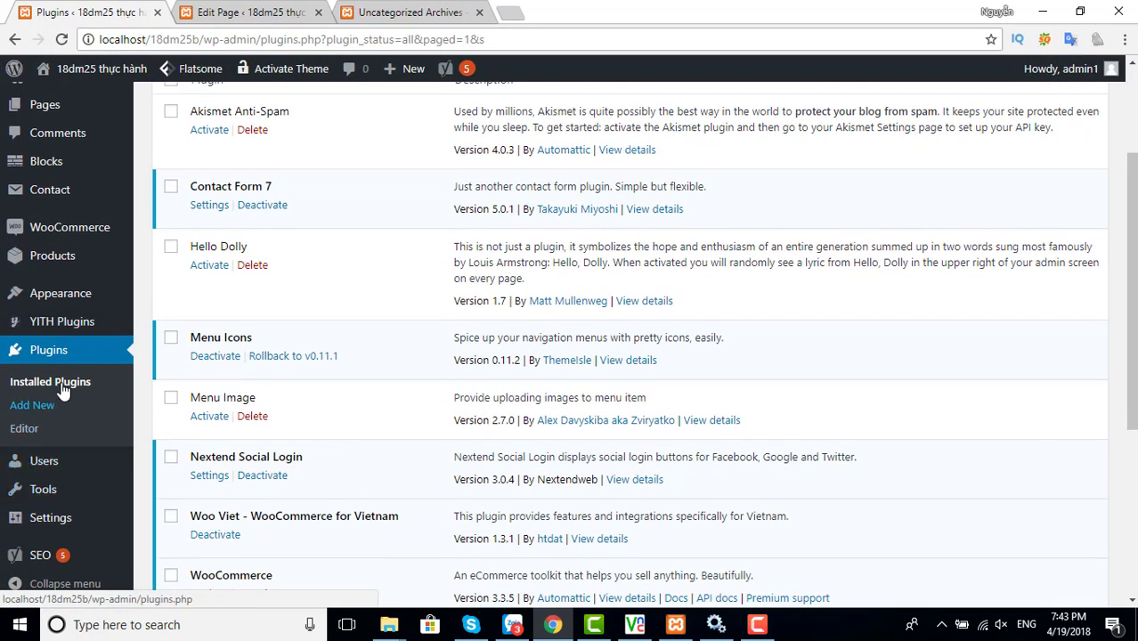
In the Woo Viet settings, edit the VND currency symbol and set the USD-to-VND rate to 22770
mouse_move(83, 231)
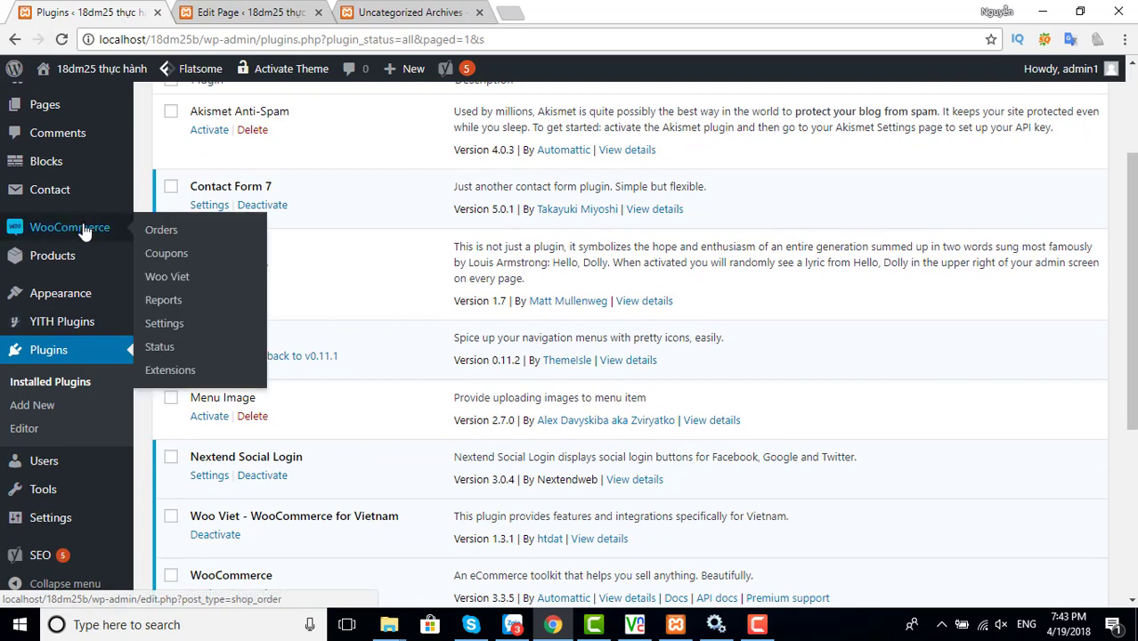
left_click(165, 279)
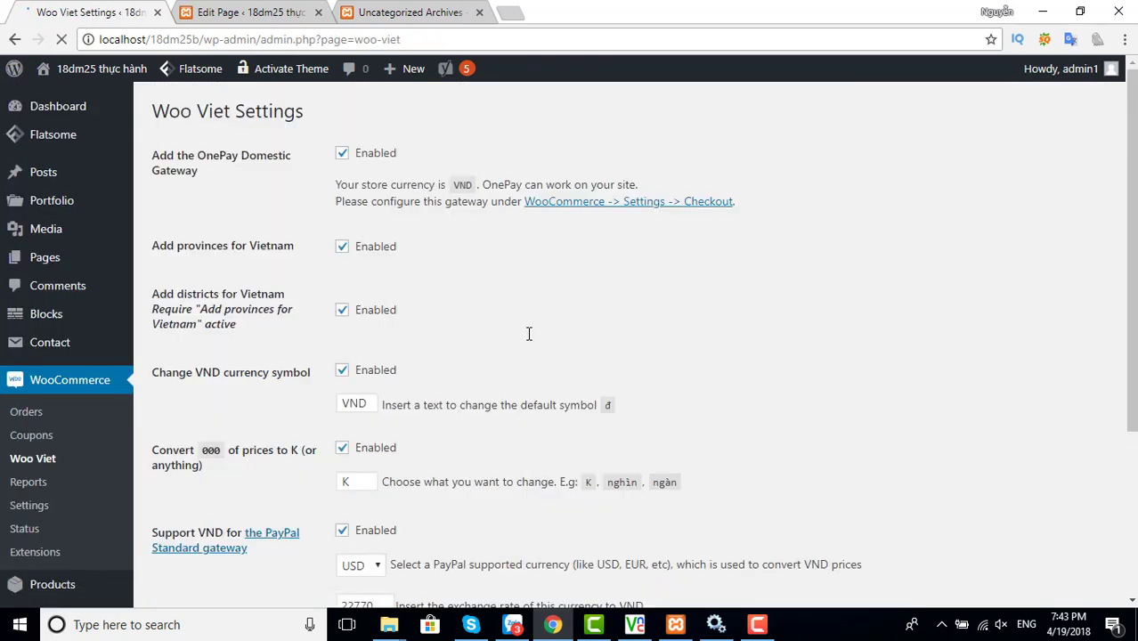
scroll(450, 307, "down", 3)
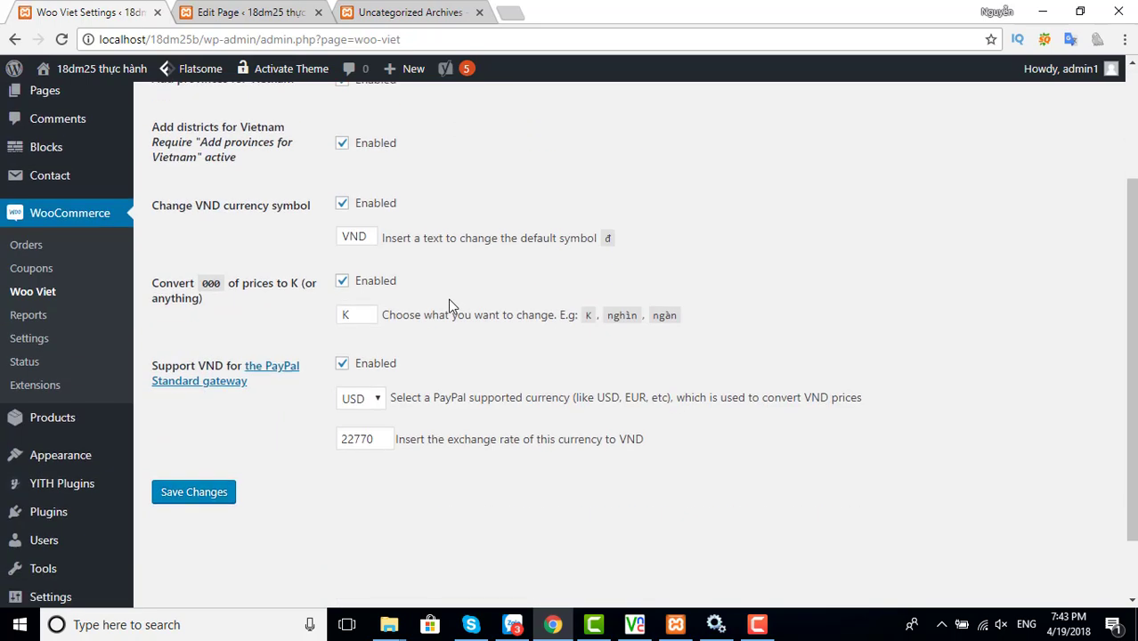
left_click(375, 238)
left_click(367, 439)
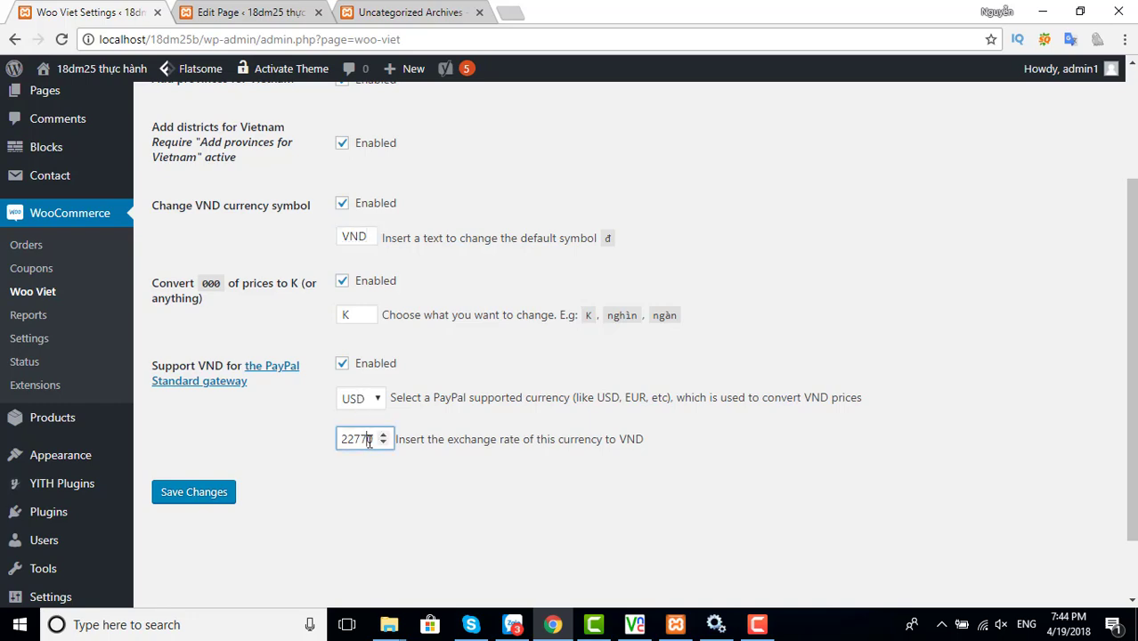
Save the Woo Viet settings and go to WooCommerce Settings
scroll(388, 334, "up", 2)
scroll(388, 336, "down", 3)
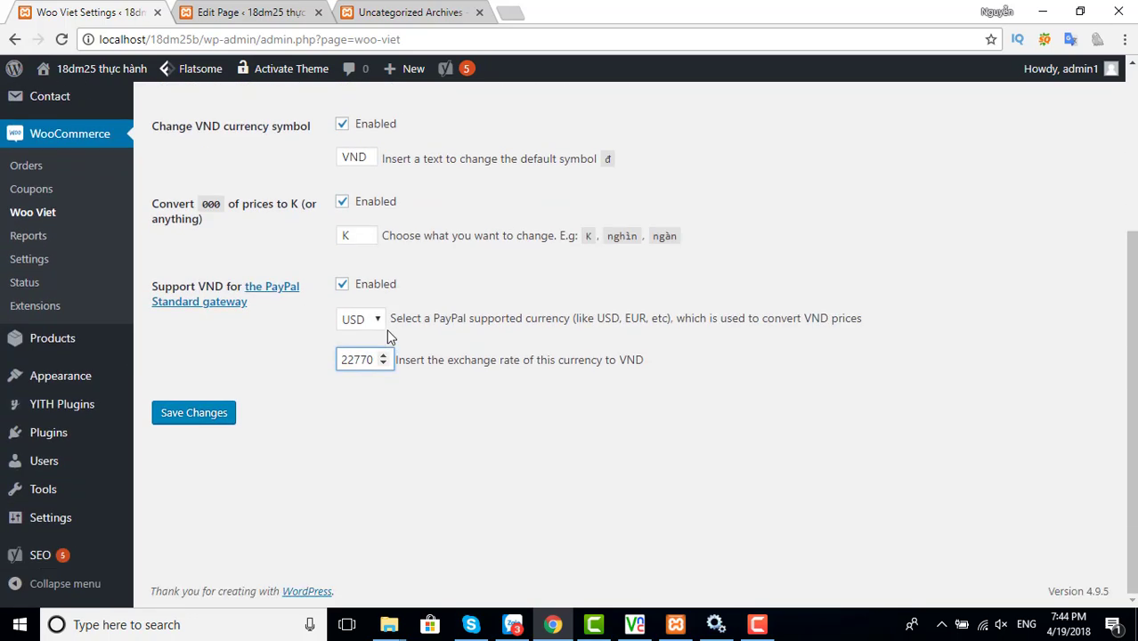
scroll(386, 325, "up", 2)
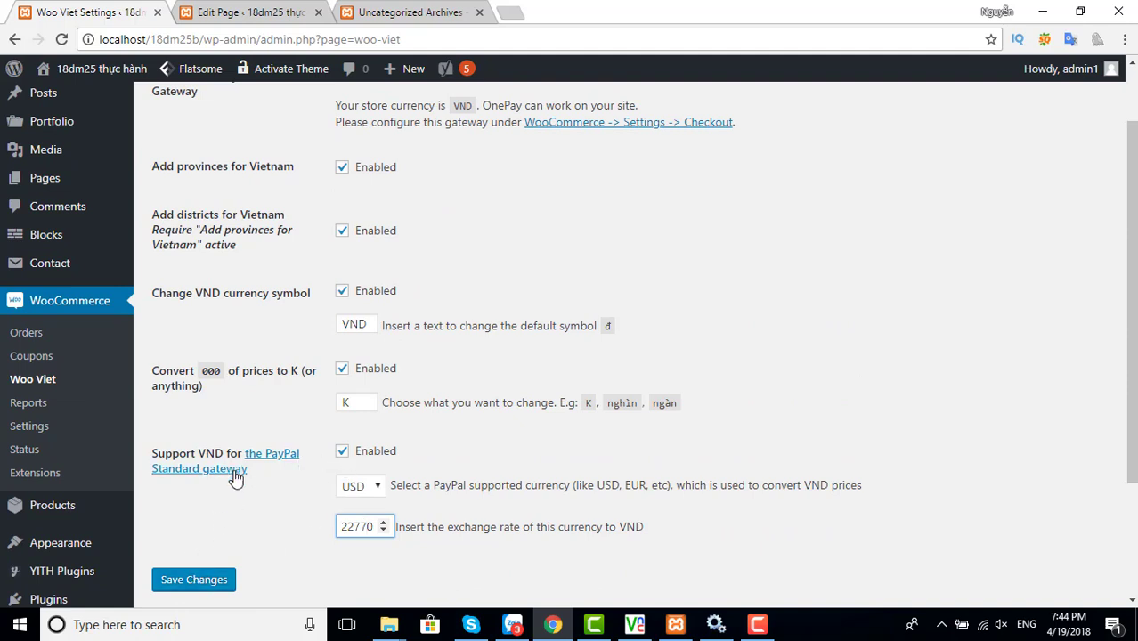
left_click(188, 587)
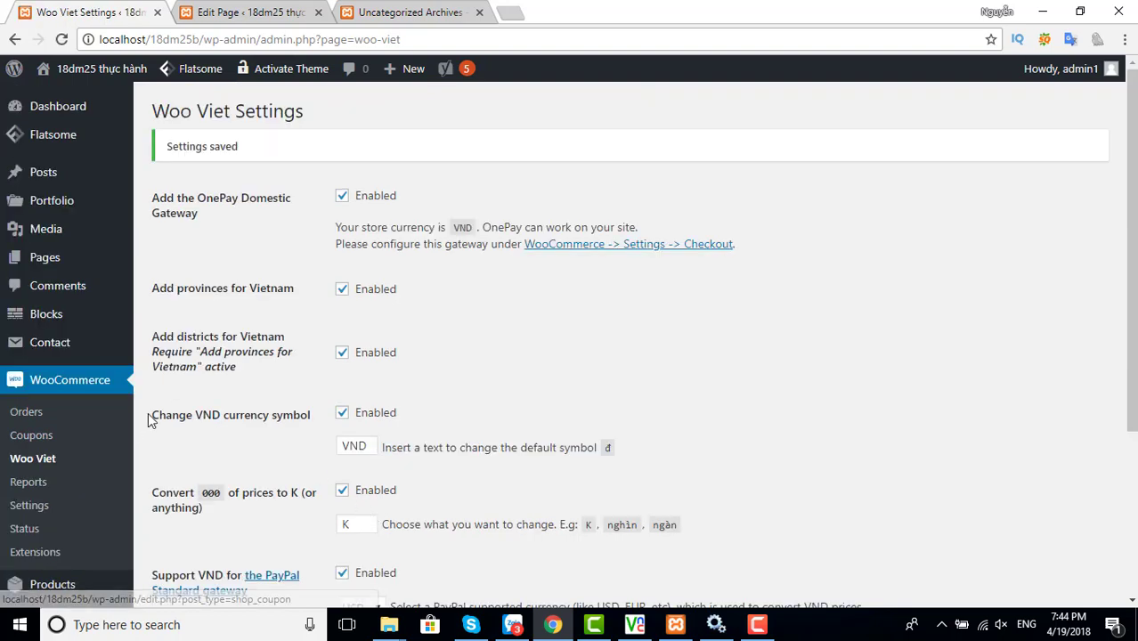
scroll(89, 427, "down", 1)
left_click(33, 426)
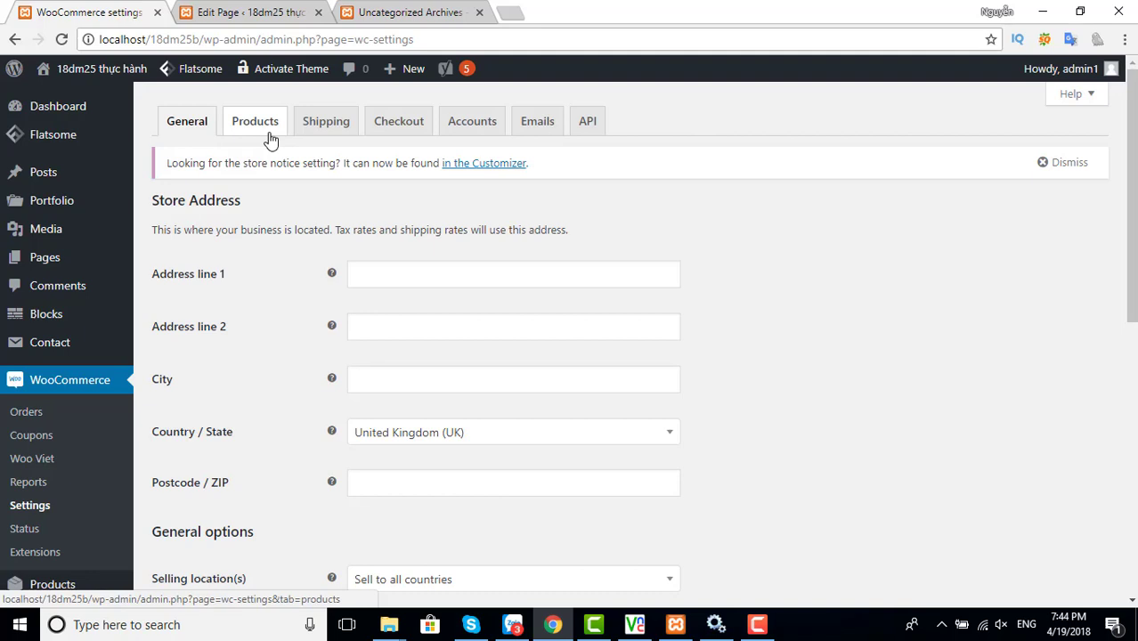
Enable PayPal Standard on the Checkout tab, save it, then bring up the OnePay Domestic Gateway settings
left_click(391, 133)
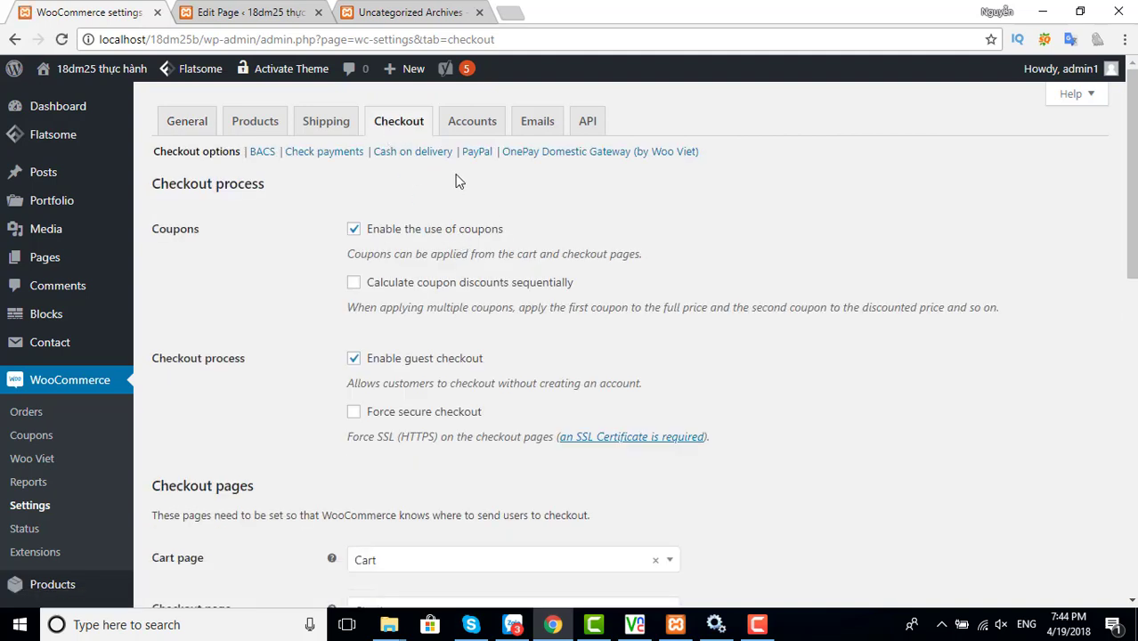
left_click(477, 153)
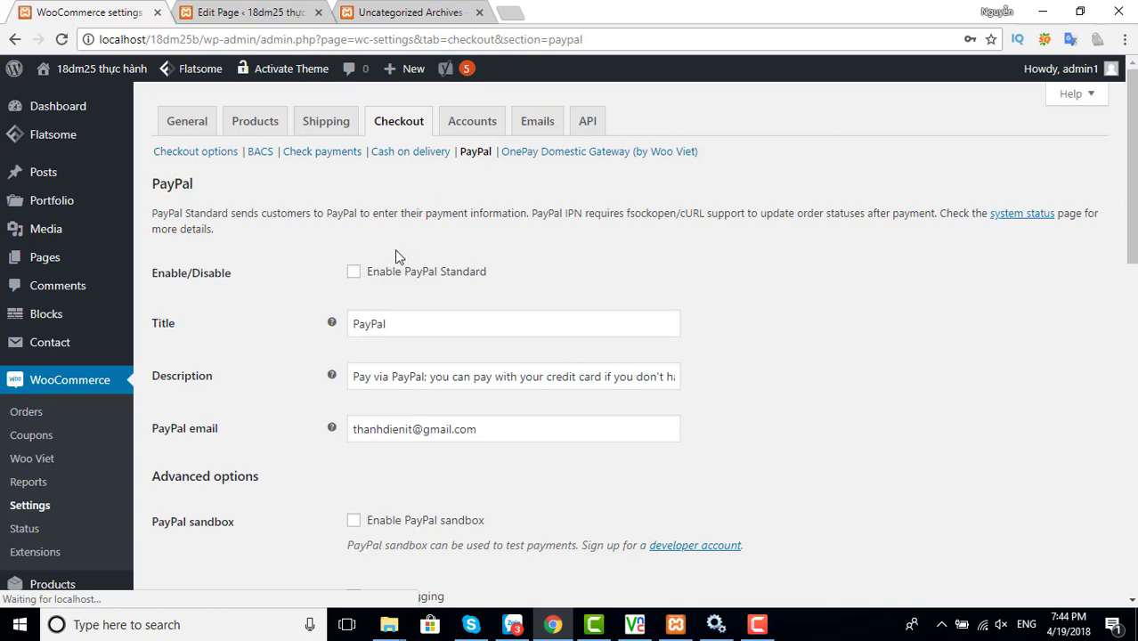
left_click(354, 271)
scroll(432, 305, "down", 2)
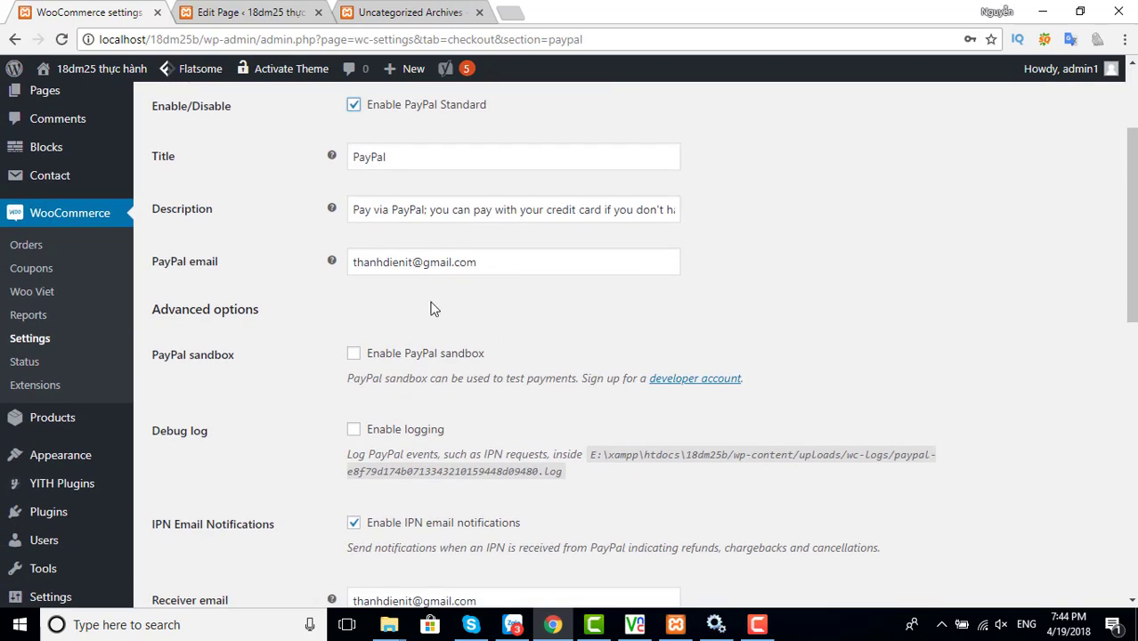
scroll(423, 218, "down", 3)
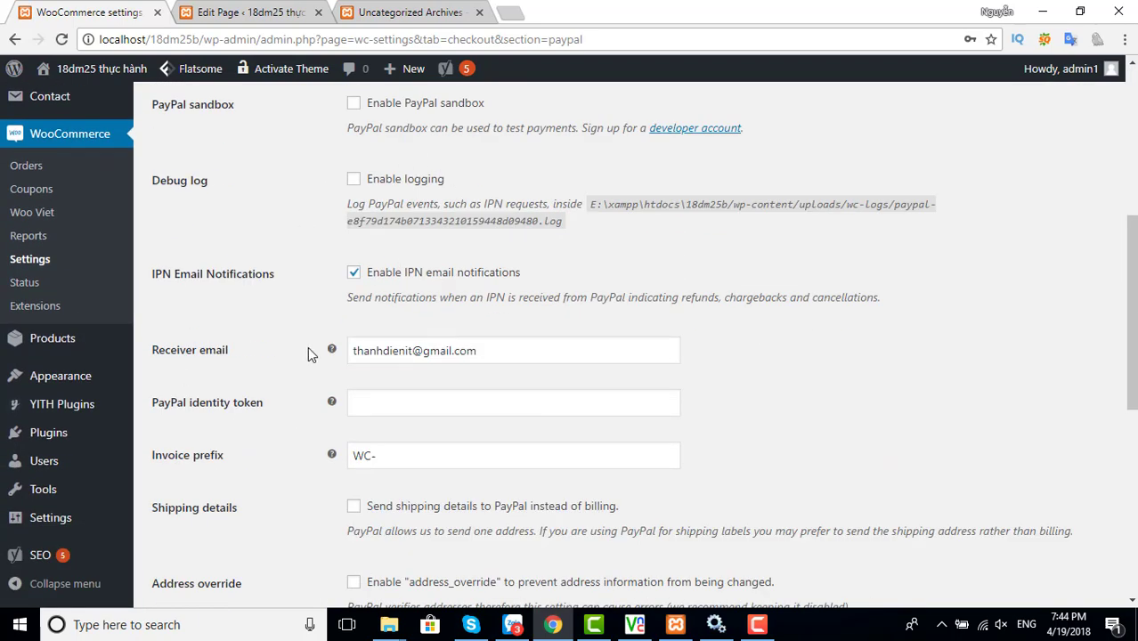
scroll(310, 354, "down", 6)
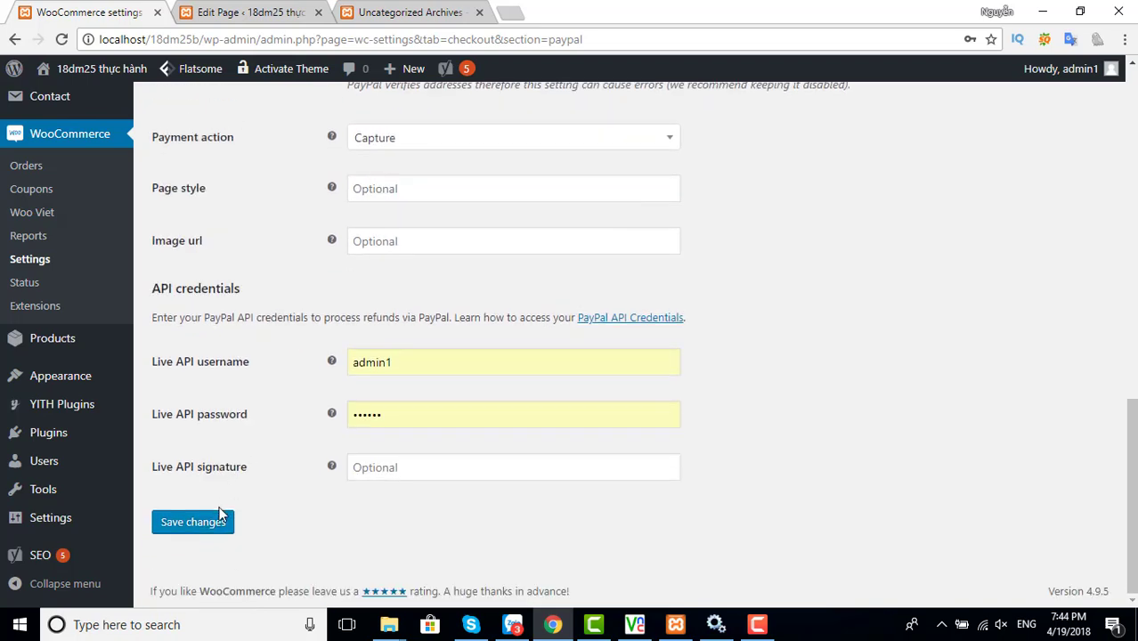
left_click(219, 520)
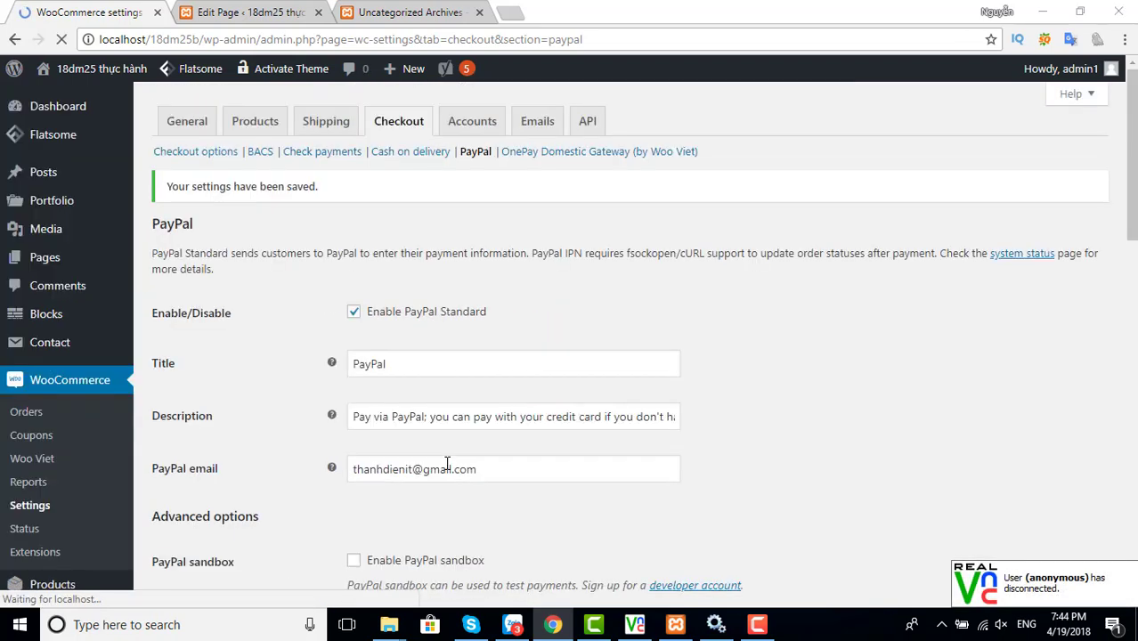
left_click(554, 154)
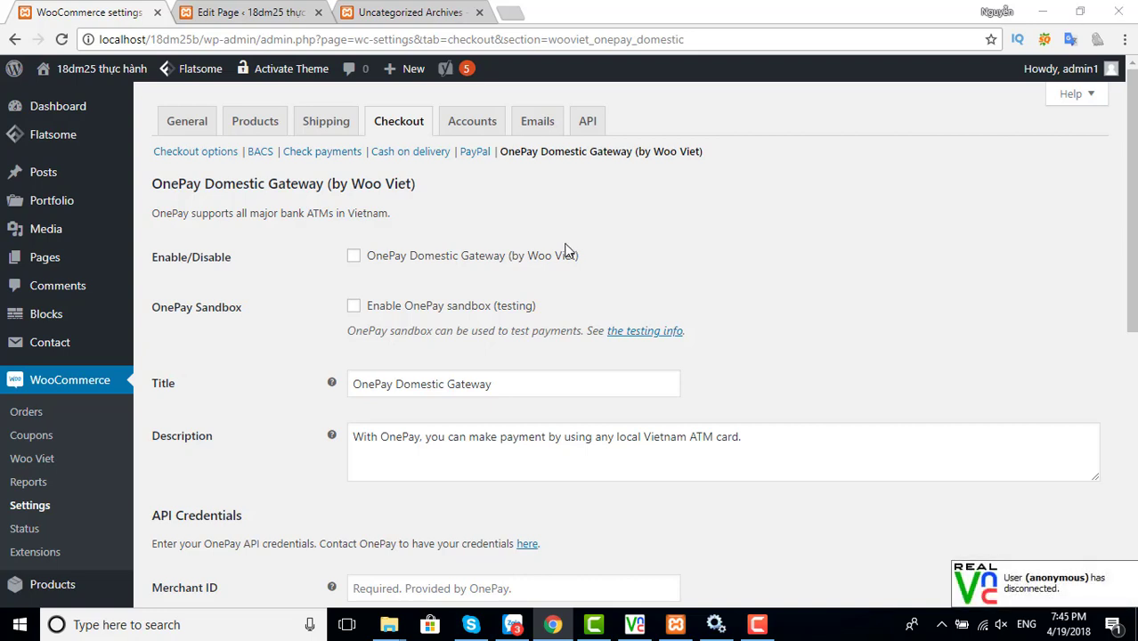
Turn on the OnePay Domestic Gateway, leaving sandbox and API credentials untouched, and save
left_click(353, 258)
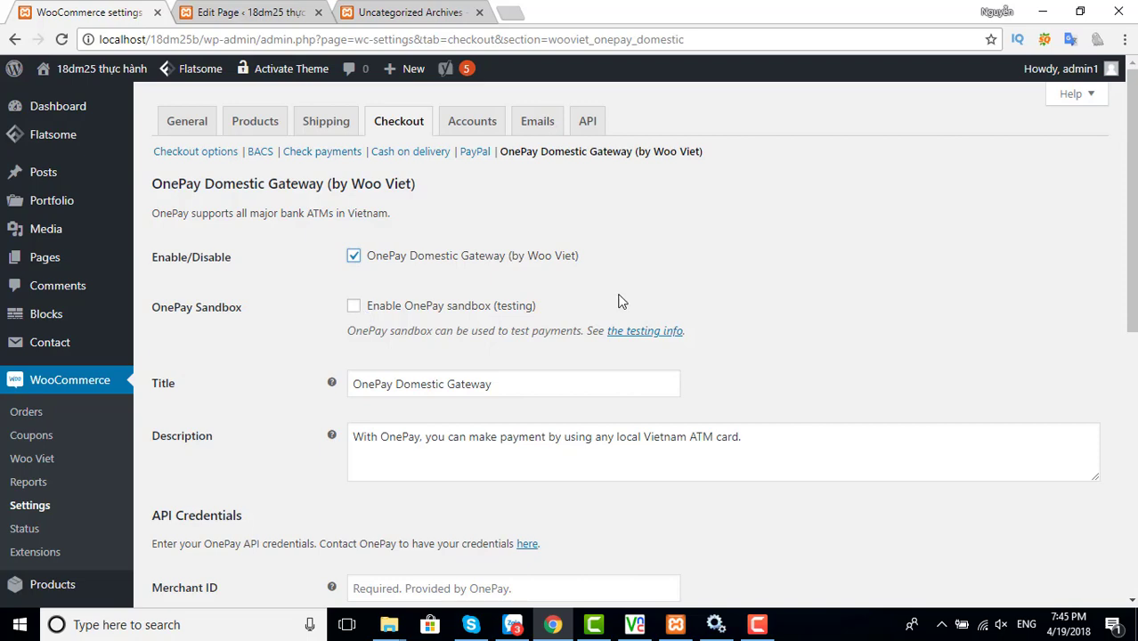
scroll(616, 300, "down", 3)
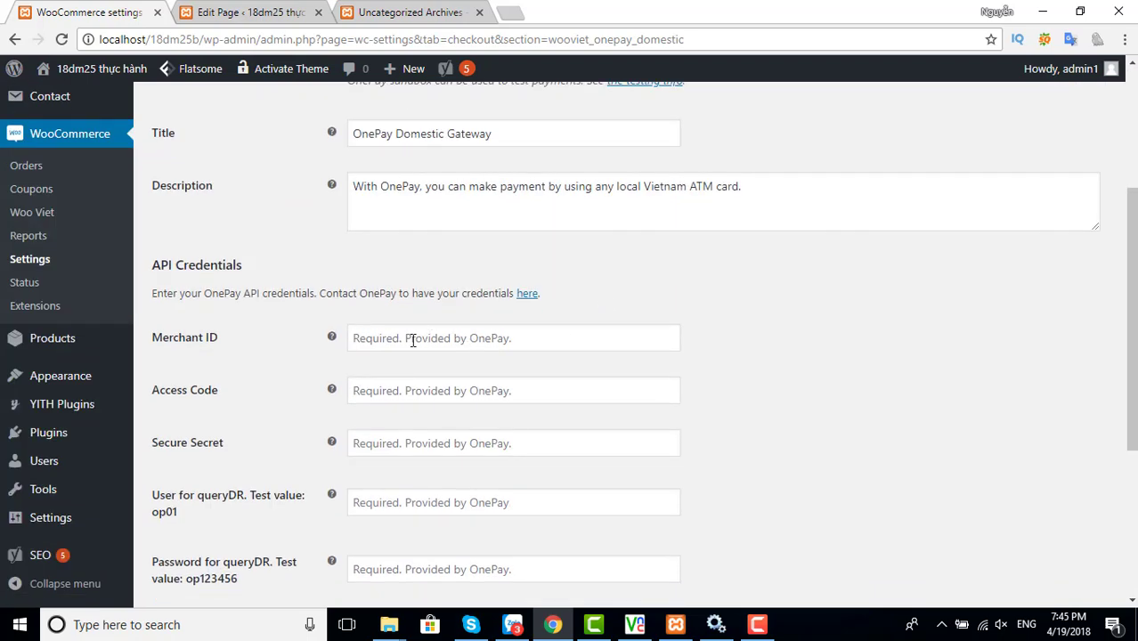
scroll(520, 326, "up", 3)
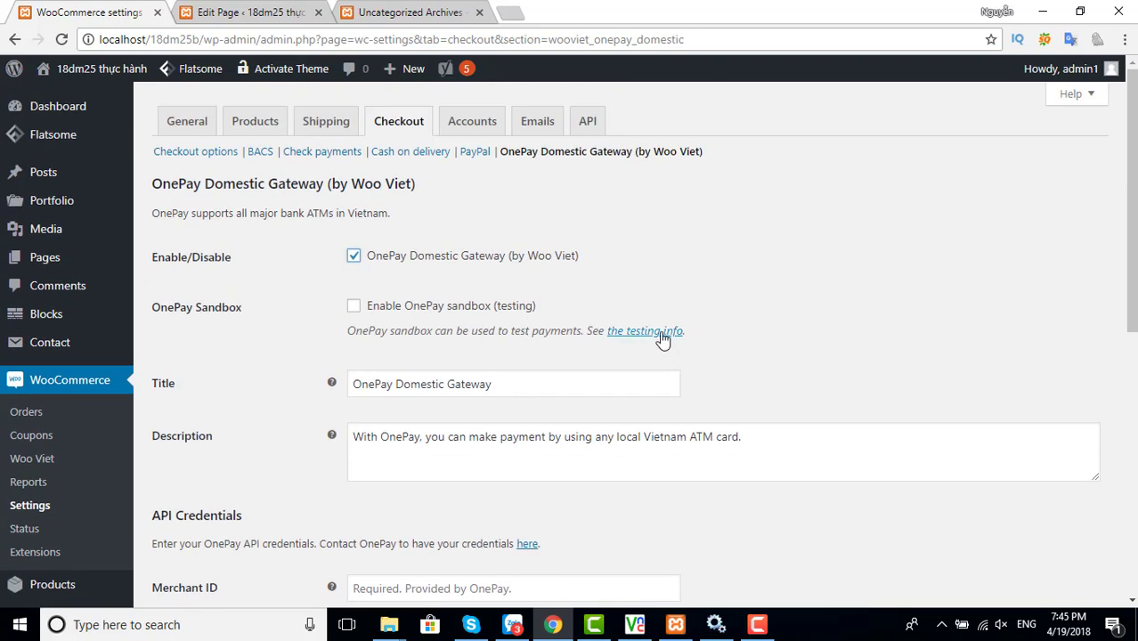
scroll(465, 379, "down", 4)
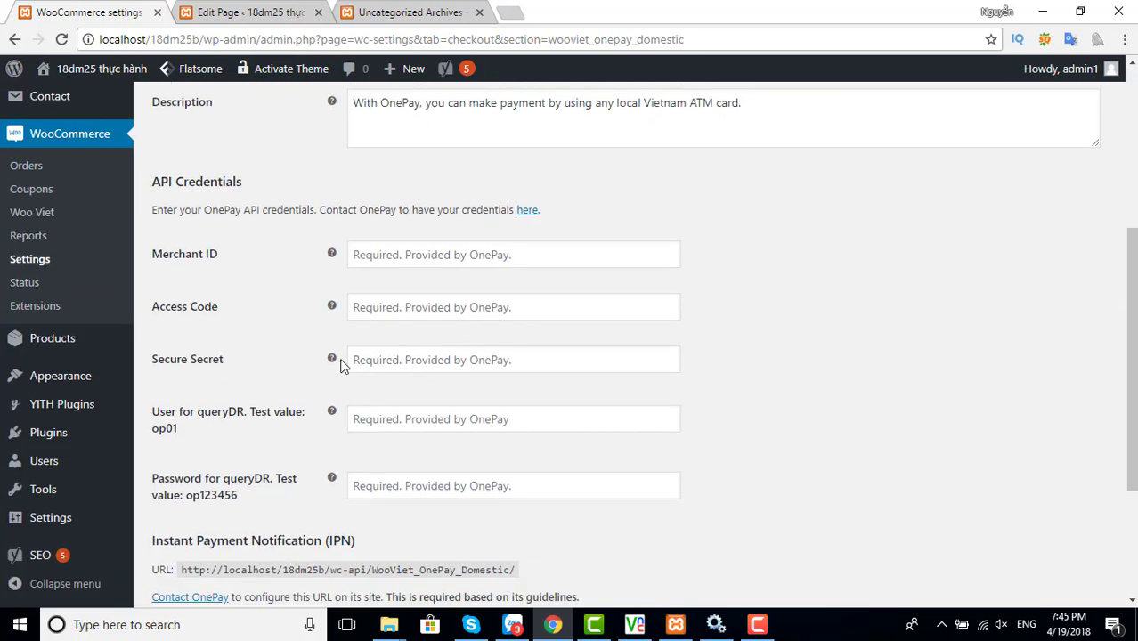
scroll(409, 445, "down", 2)
scroll(408, 442, "down", 1)
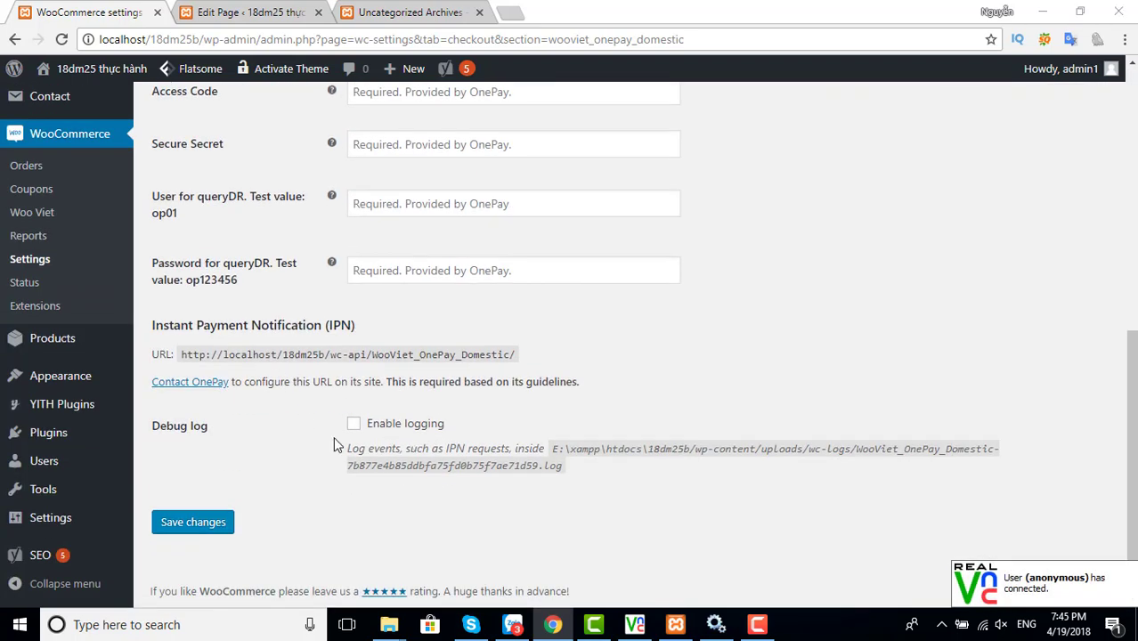
left_click(220, 525)
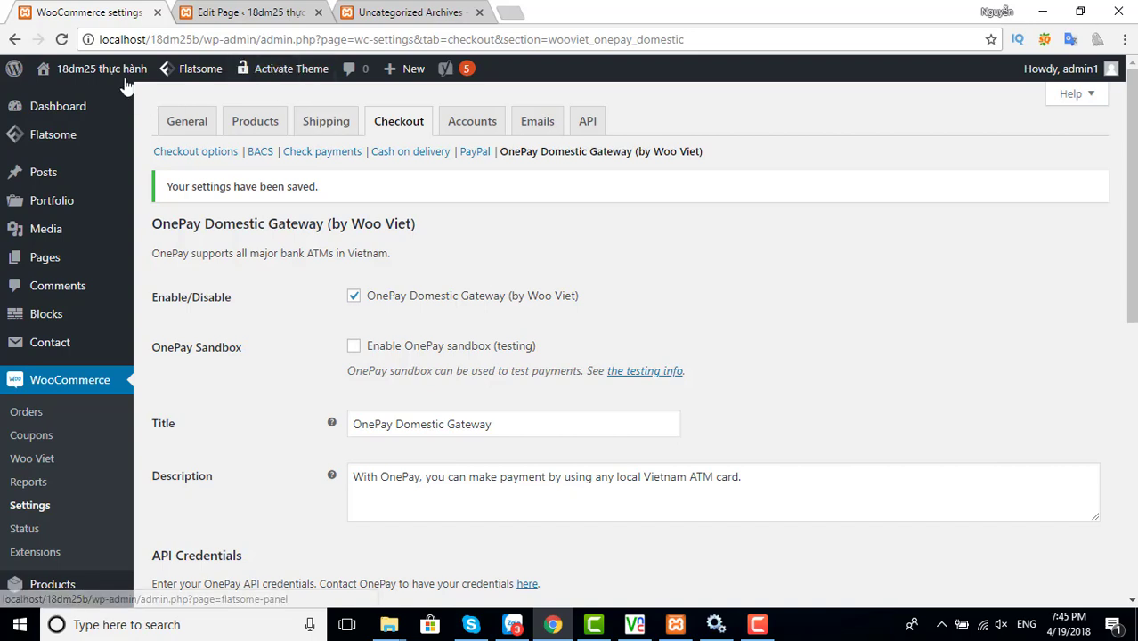
Open the 18dm25 storefront home page in a new browser tab, view it, then return to the settings tab
mouse_move(99, 86)
right_click(71, 99)
left_click(116, 111)
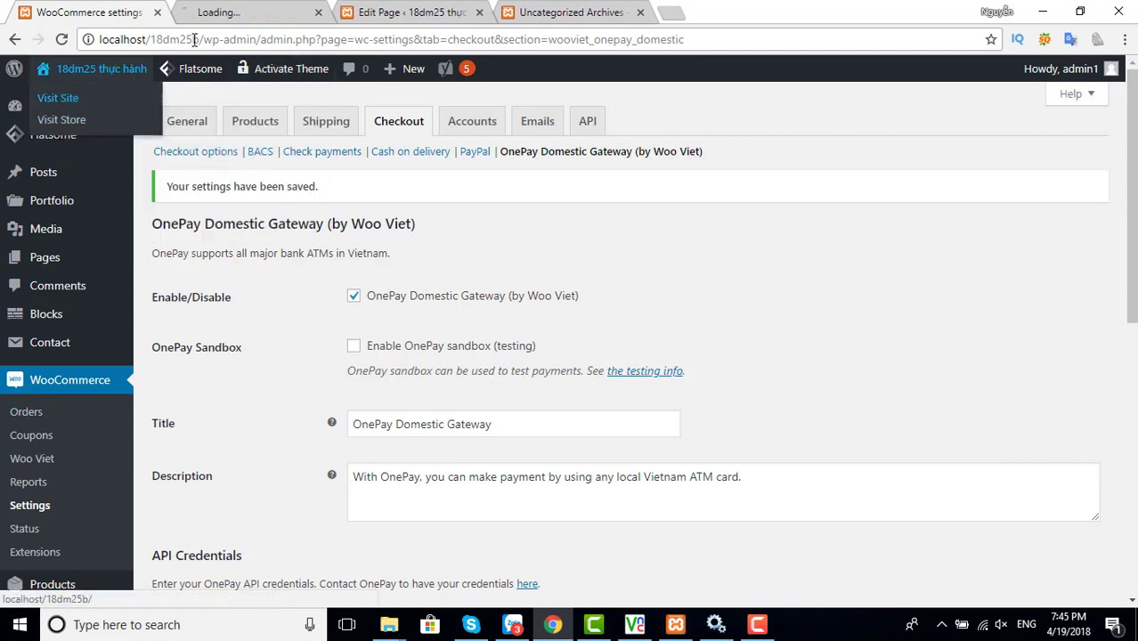
left_click(227, 14)
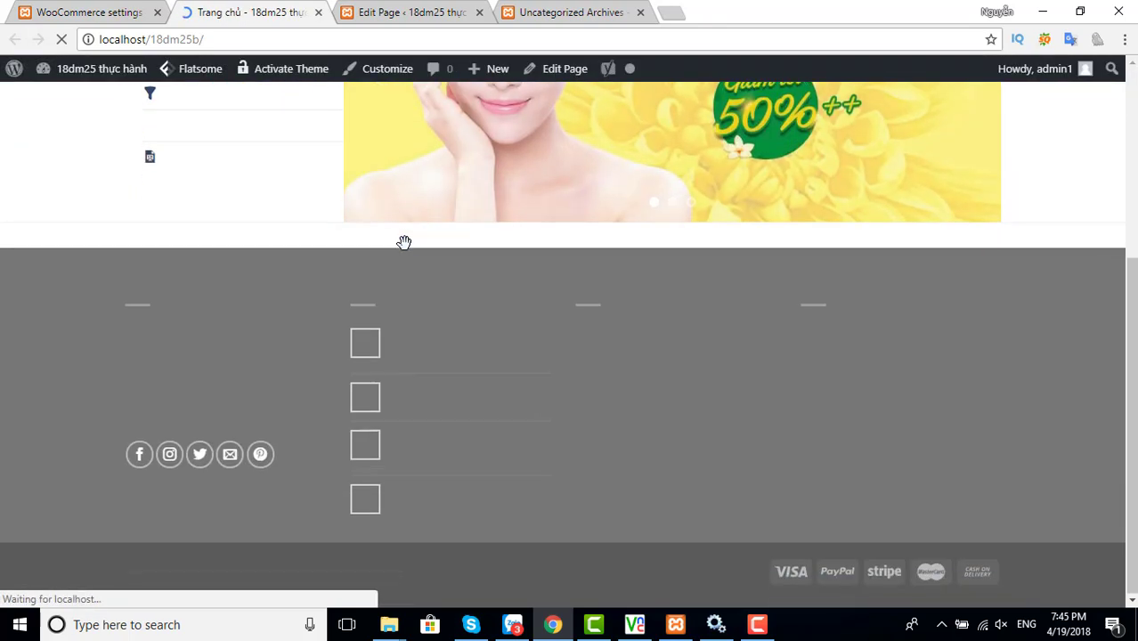
scroll(490, 299, "down", 3)
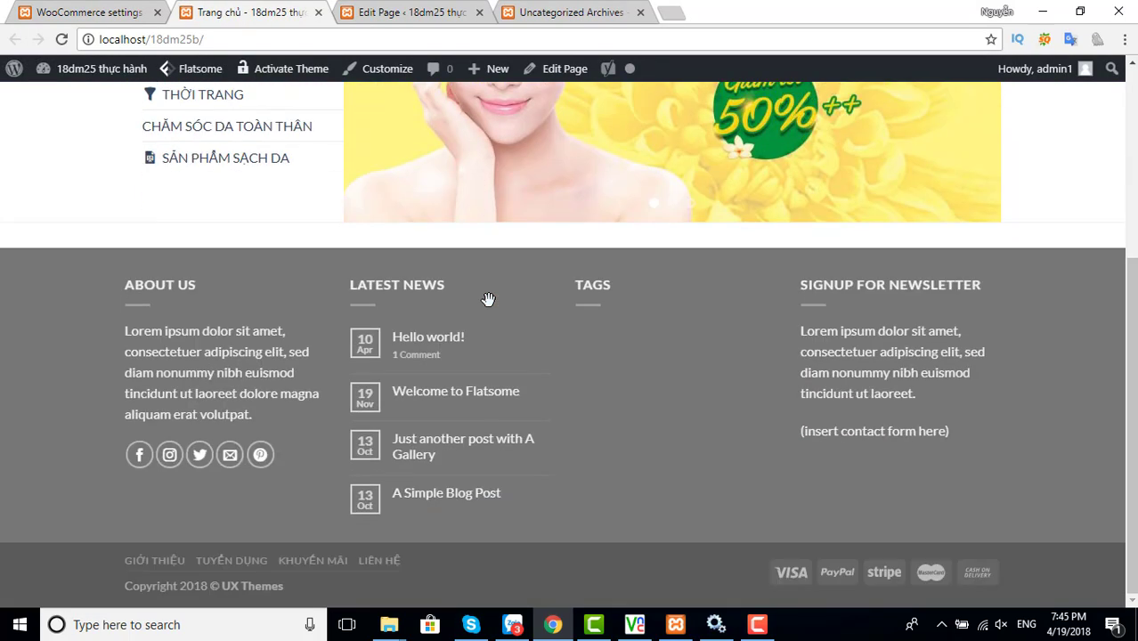
scroll(486, 297, "up", 3)
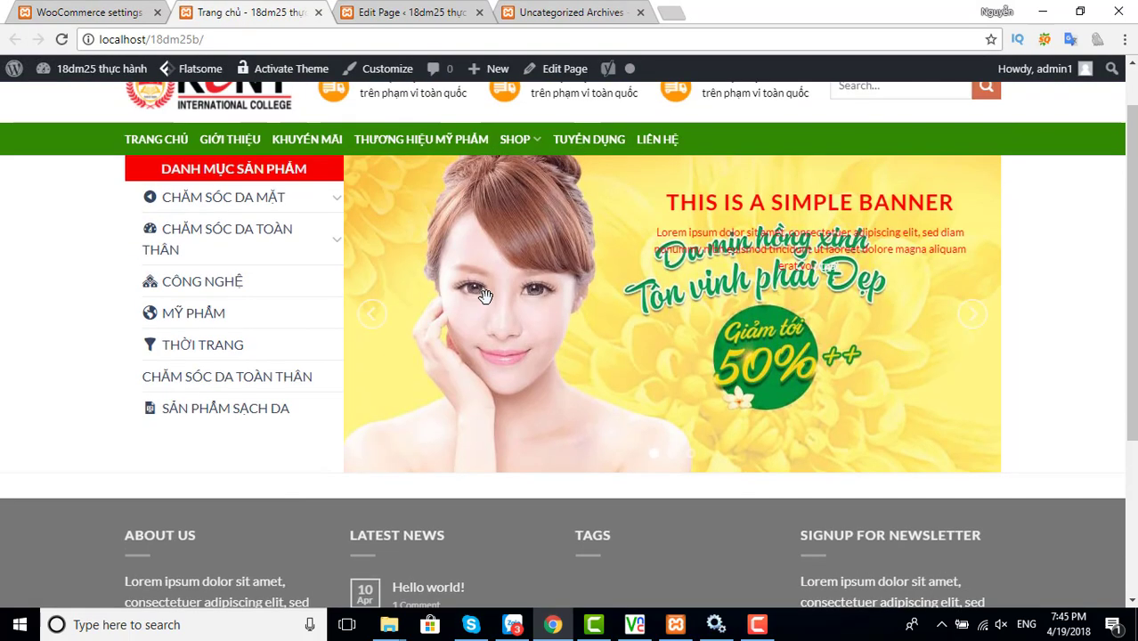
left_click(89, 13)
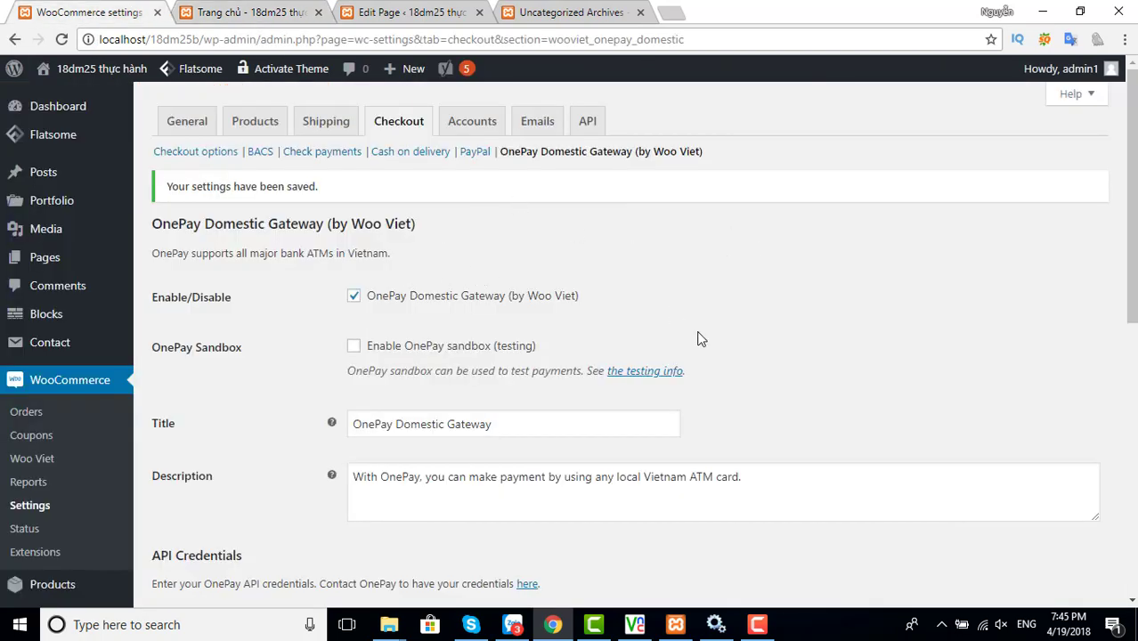